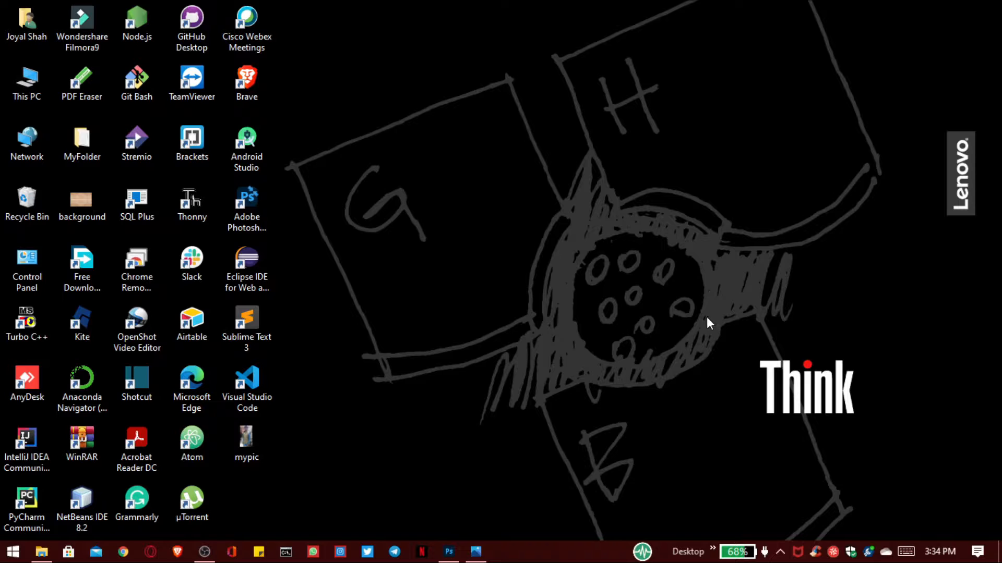
- Switch to Photoshop and open the mypic image from the Desktop folder
click(475, 552)
click(449, 551)
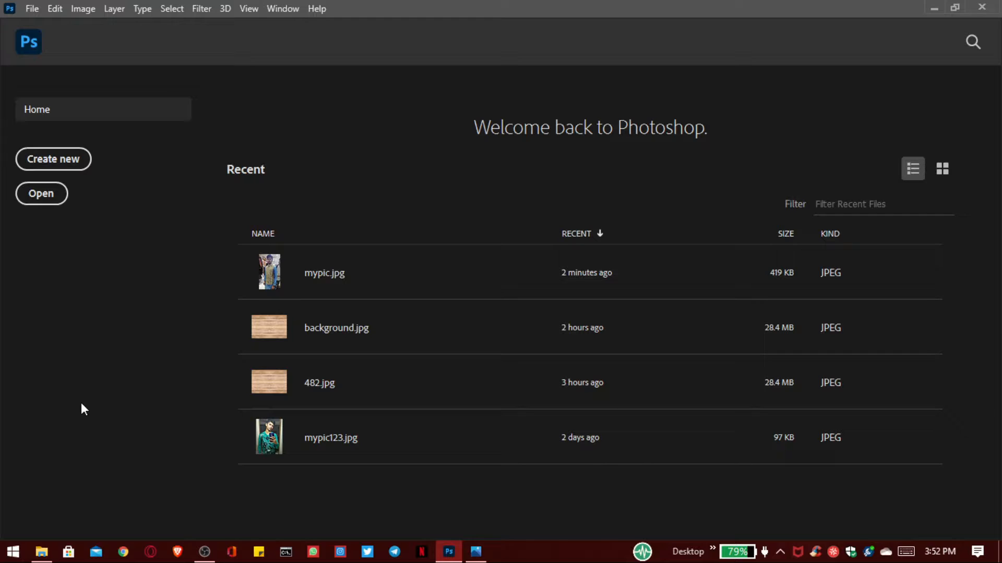
click(31, 7)
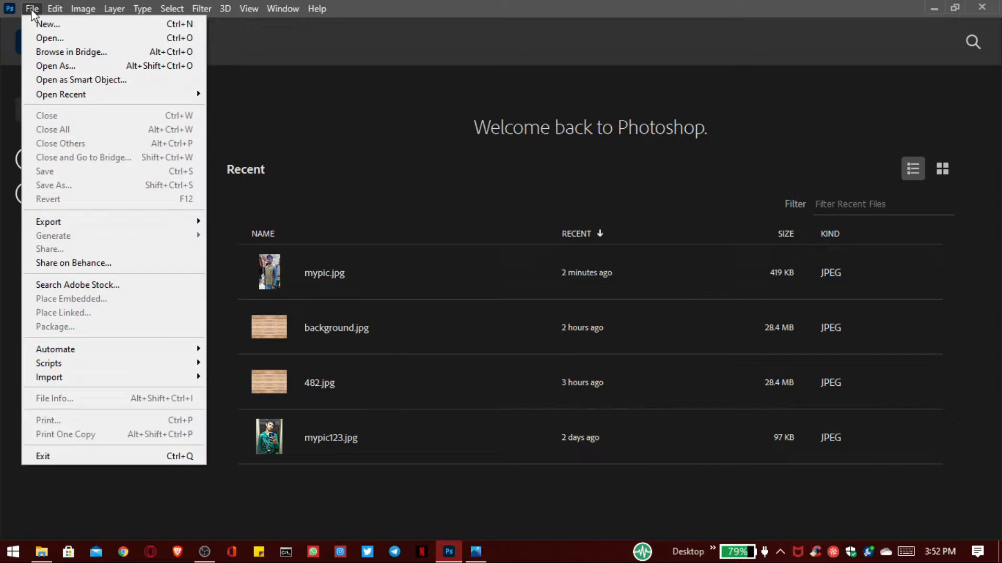
click(56, 36)
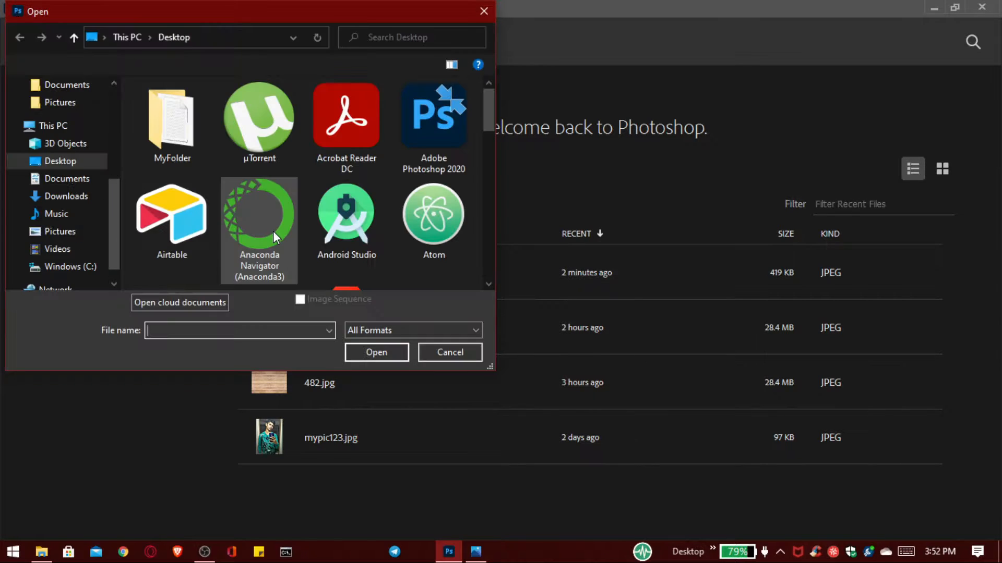
scroll(273, 230, down, 5)
click(189, 145)
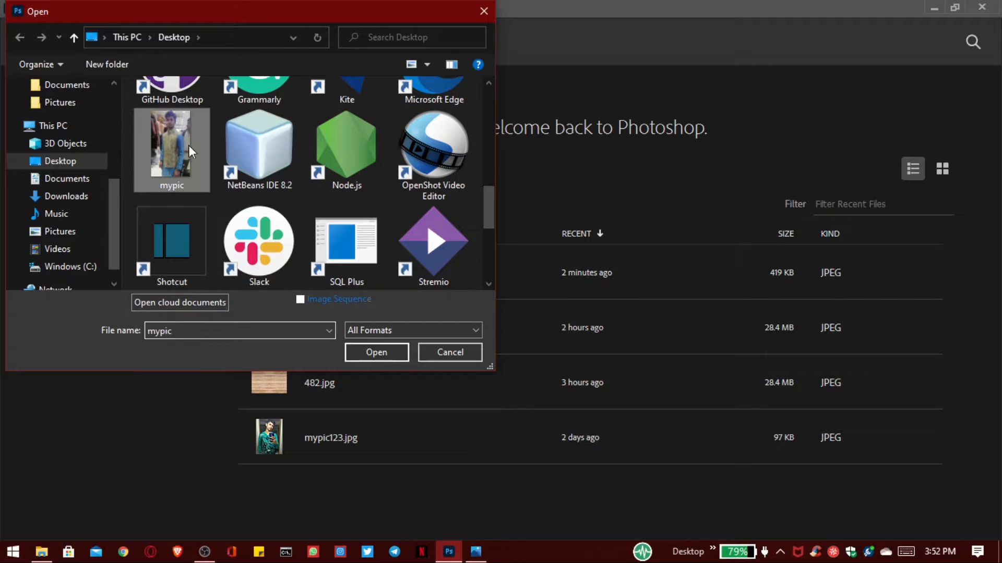
click(388, 352)
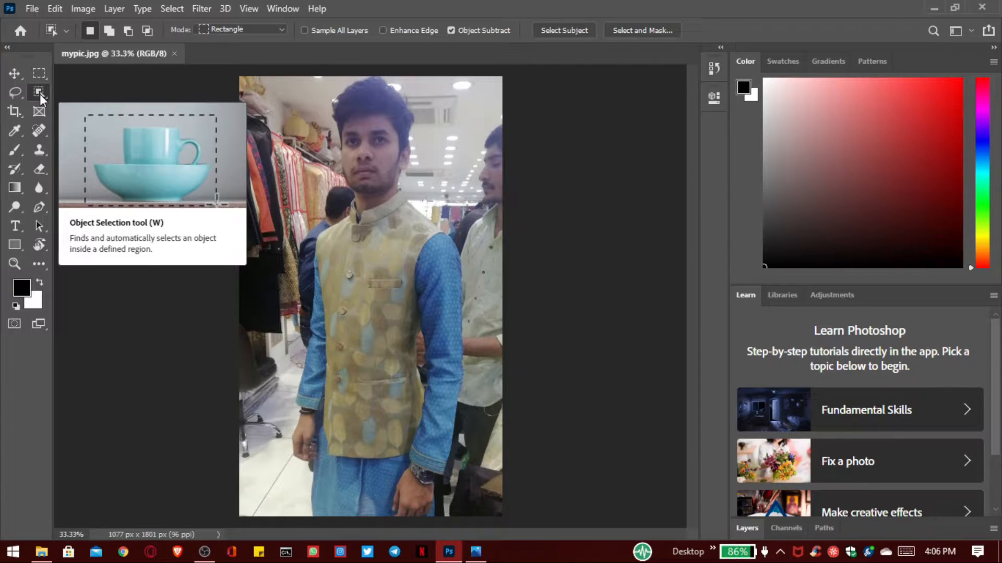
- Select the man in front with the Object Selection tool framed around the whole photo, and open the selection in Select and Mask
right_click(39, 94)
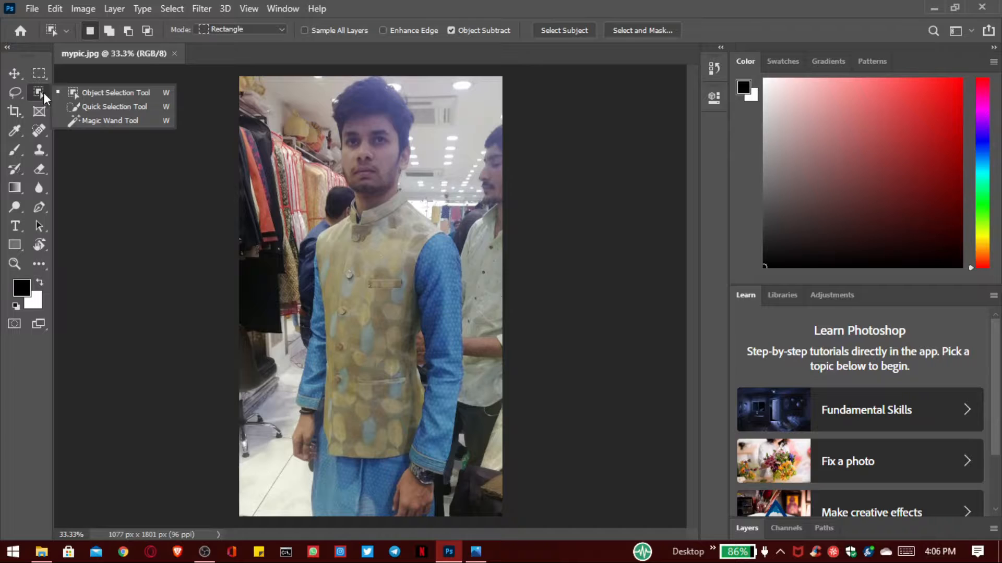
click(144, 92)
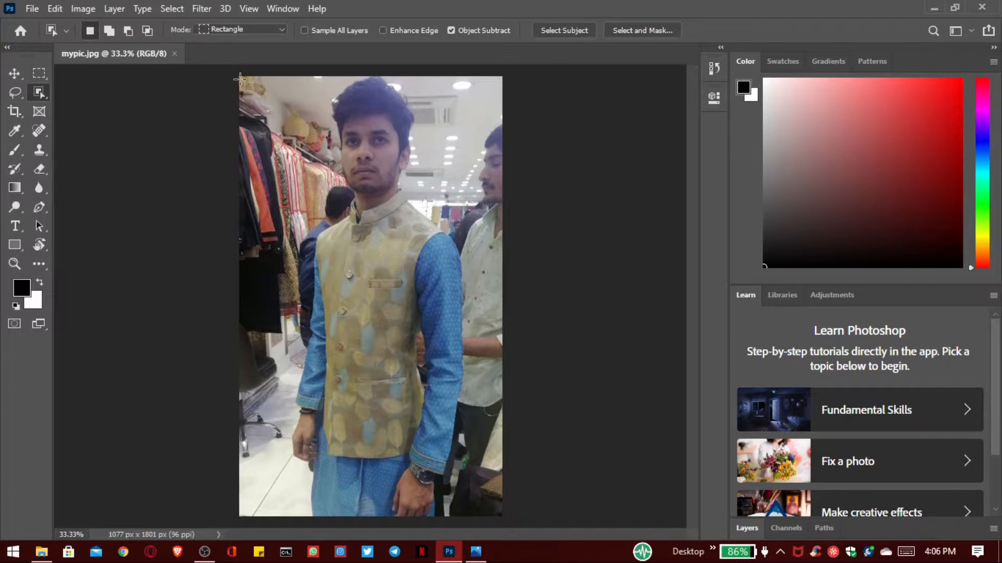
mouse_move(238, 78)
mouse_down()
mouse_move(457, 375)
mouse_move(508, 477)
mouse_move(498, 512)
mouse_up()
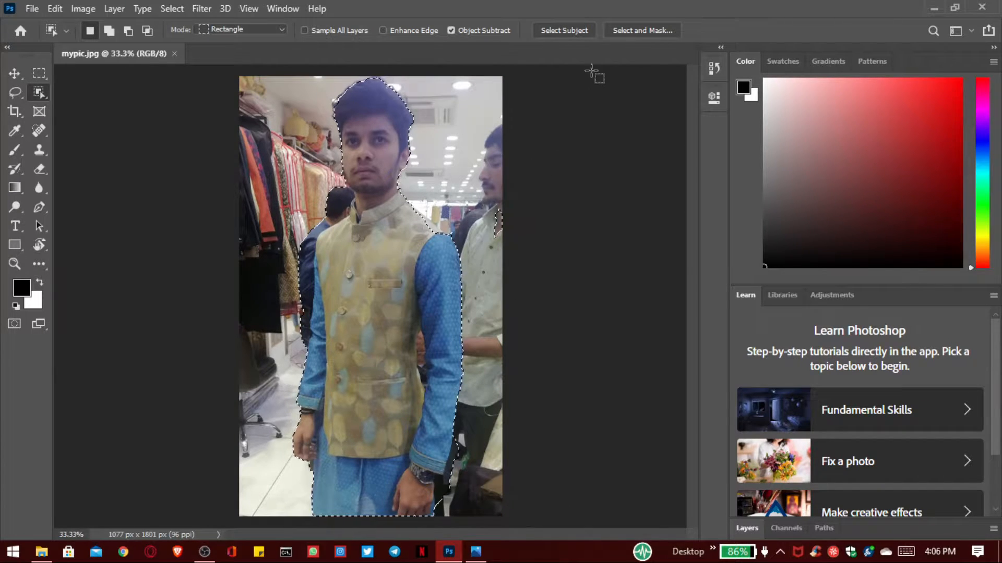
click(653, 29)
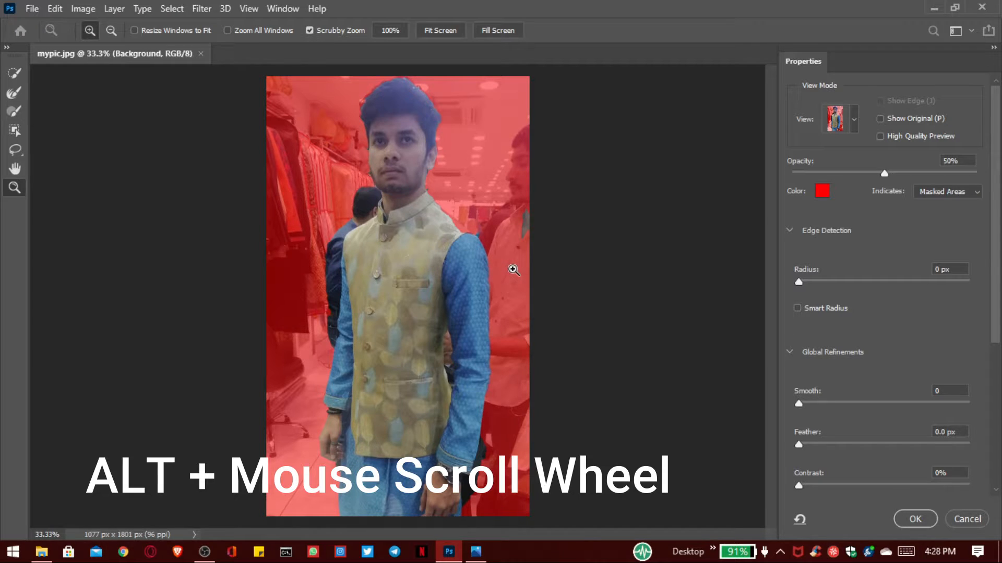
- Subtract the person behind the man's shoulder on the photo's left side from the selection with the Lasso tool
scroll(513, 269, up, 5)
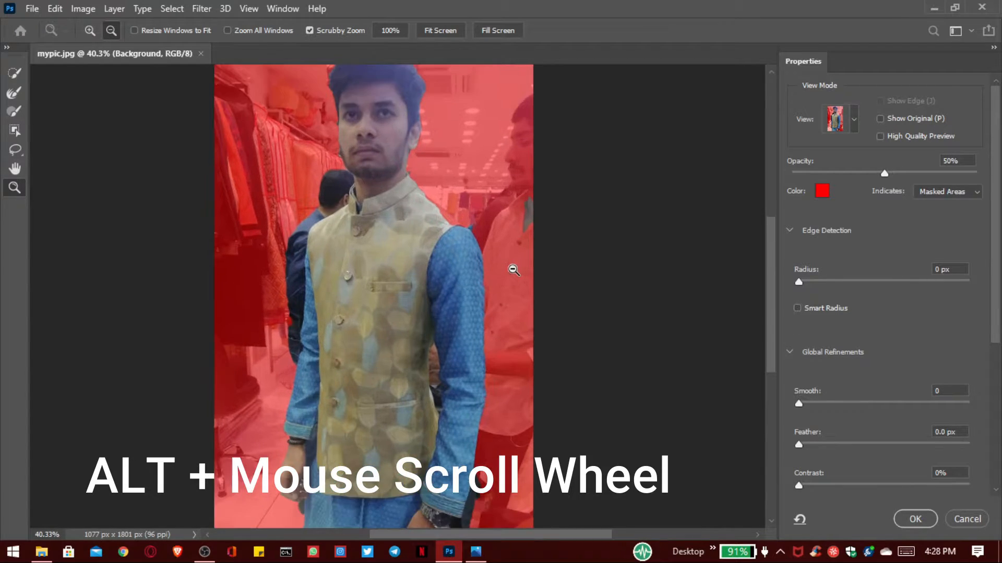
scroll(513, 269, up, 1)
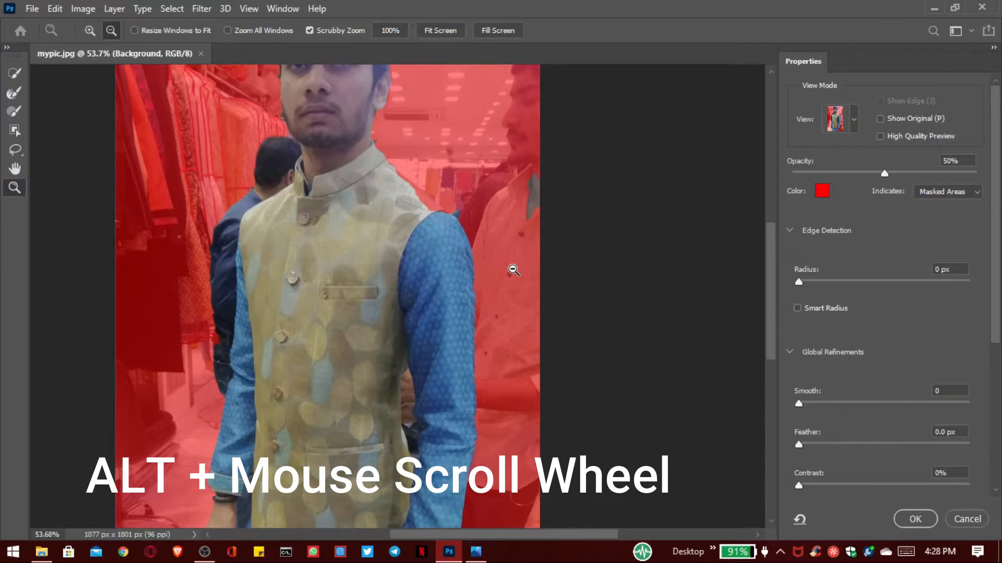
scroll(513, 270, up, 1)
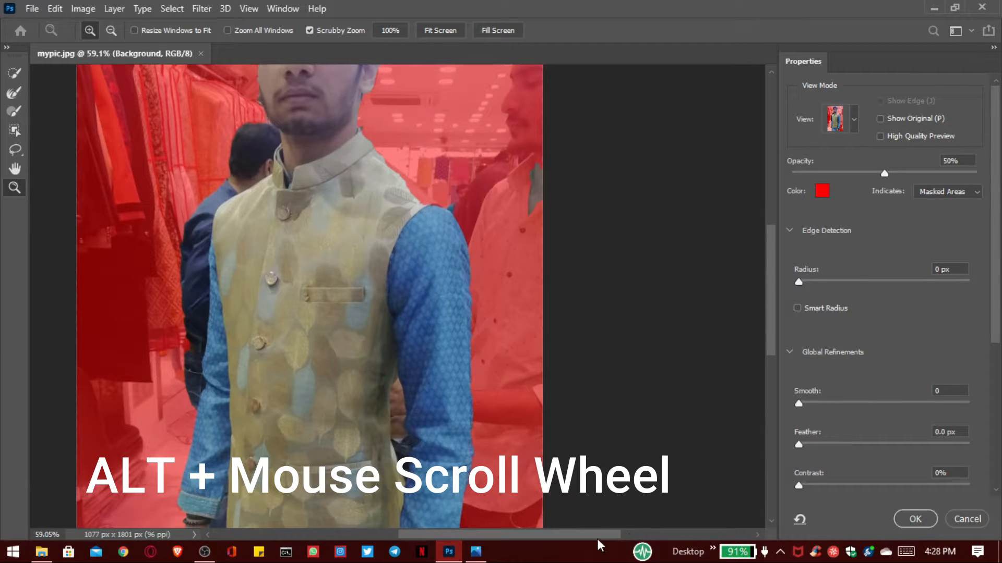
drag(597, 536, 584, 536)
scroll(542, 327, up, 1)
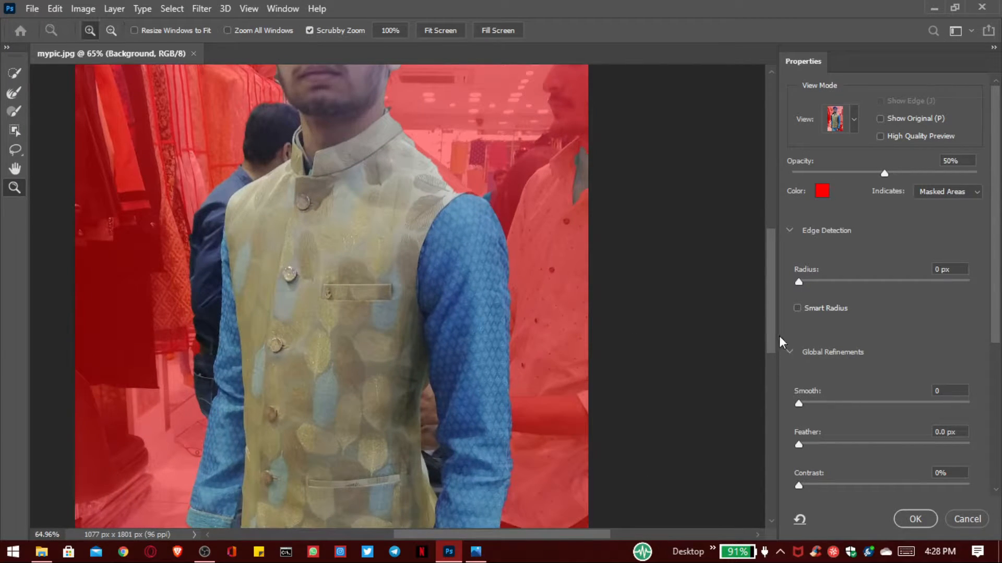
drag(768, 324, 768, 310)
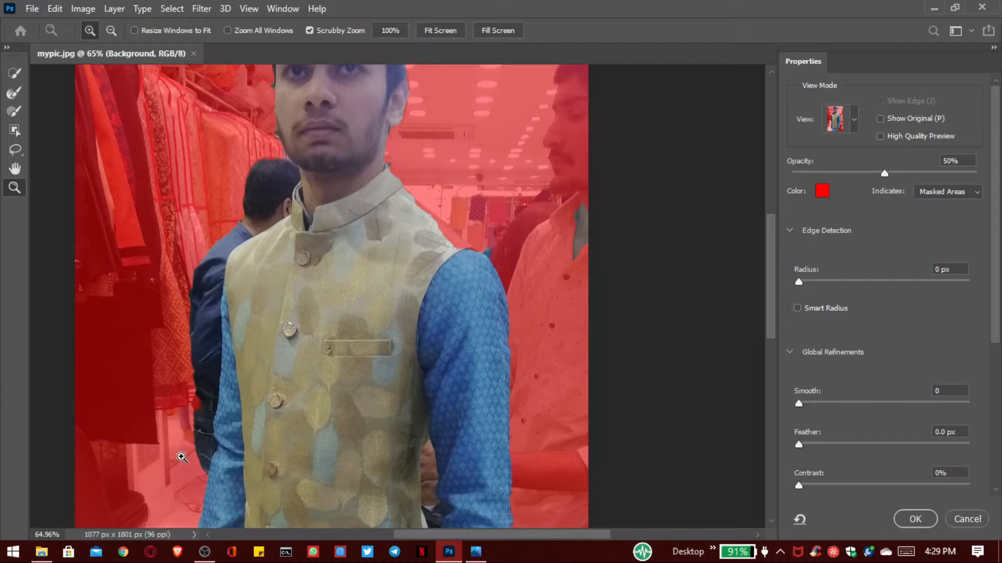
click(18, 147)
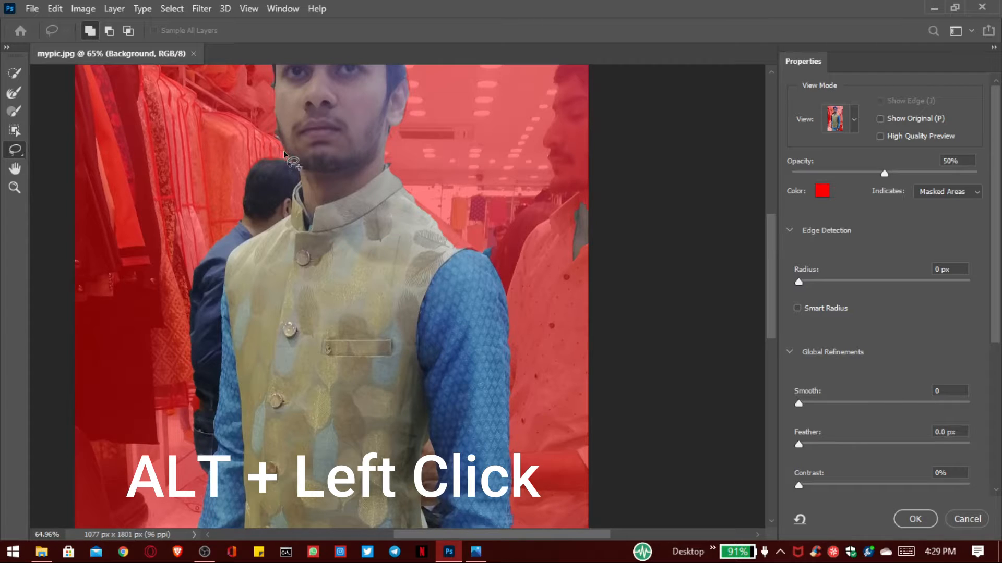
key(alt)
mouse_move(284, 154)
mouse_down()
mouse_move(292, 217)
mouse_move(233, 248)
mouse_move(227, 265)
mouse_move(220, 446)
mouse_move(205, 473)
mouse_move(177, 409)
mouse_move(176, 284)
mouse_move(212, 201)
mouse_move(284, 156)
mouse_up()
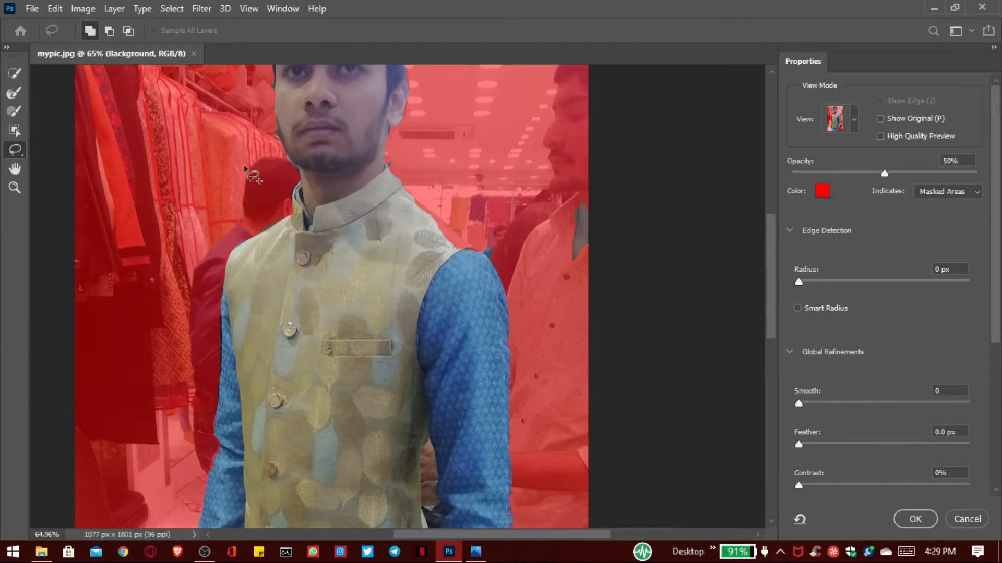
- Subtract the leftover background sliver along the man's cheek and jaw with the Lasso tool
scroll(275, 241, up, 3)
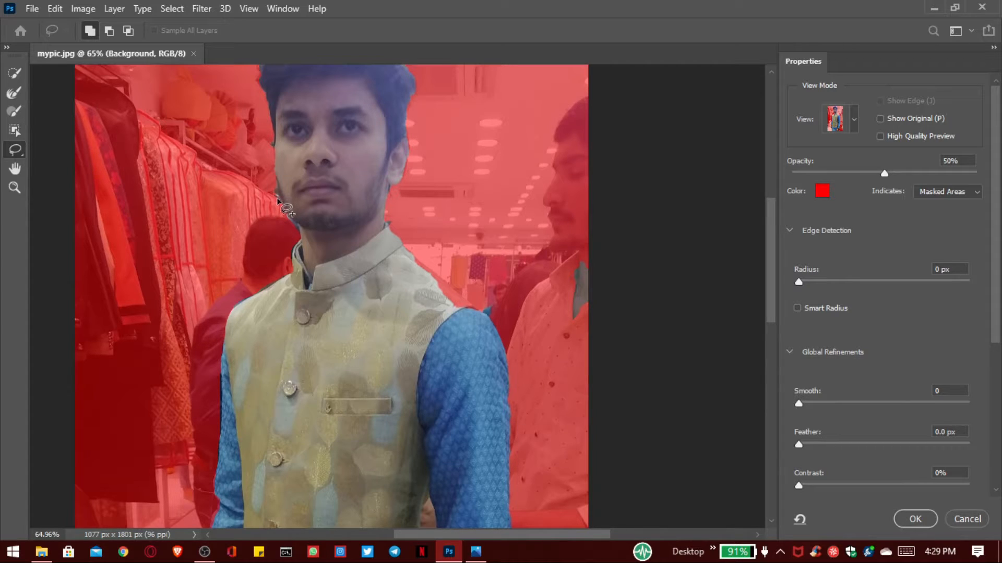
key(alt)
mouse_move(279, 202)
mouse_down()
mouse_move(270, 182)
mouse_move(279, 202)
mouse_up()
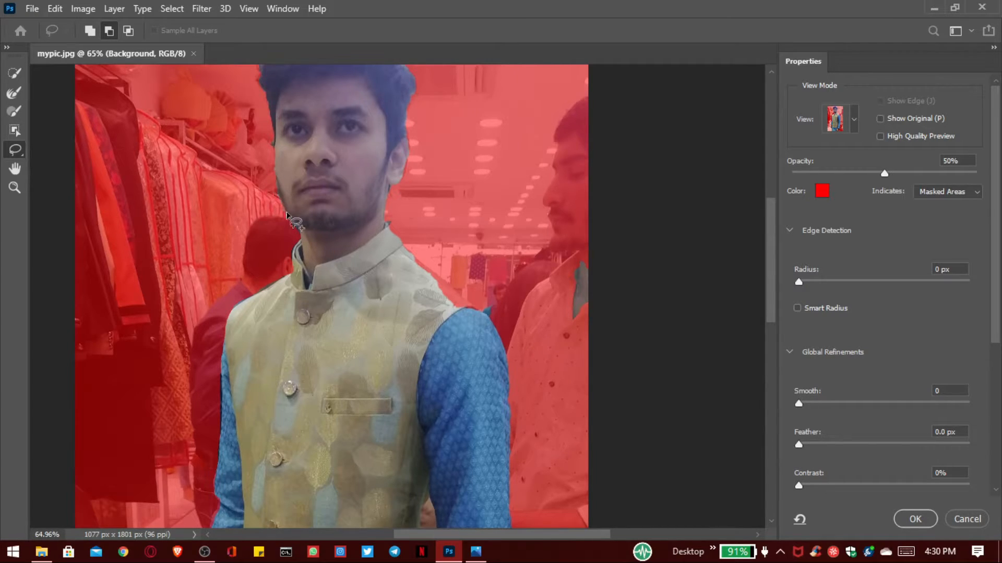
- Subtract the collar patch of the bystander at the photo's right edge from the selection with the Lasso tool
scroll(555, 311, down, 1)
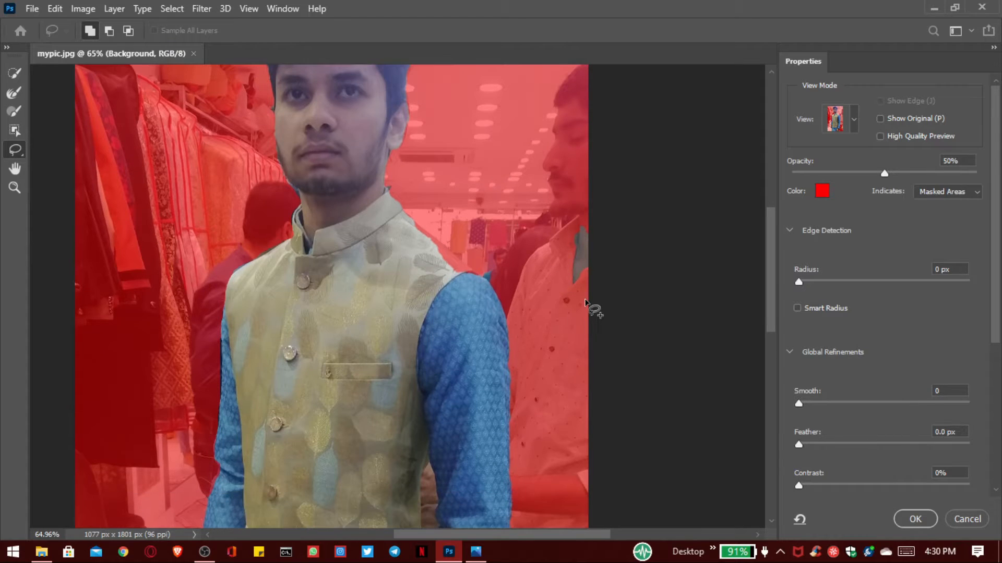
scroll(594, 309, down, 1)
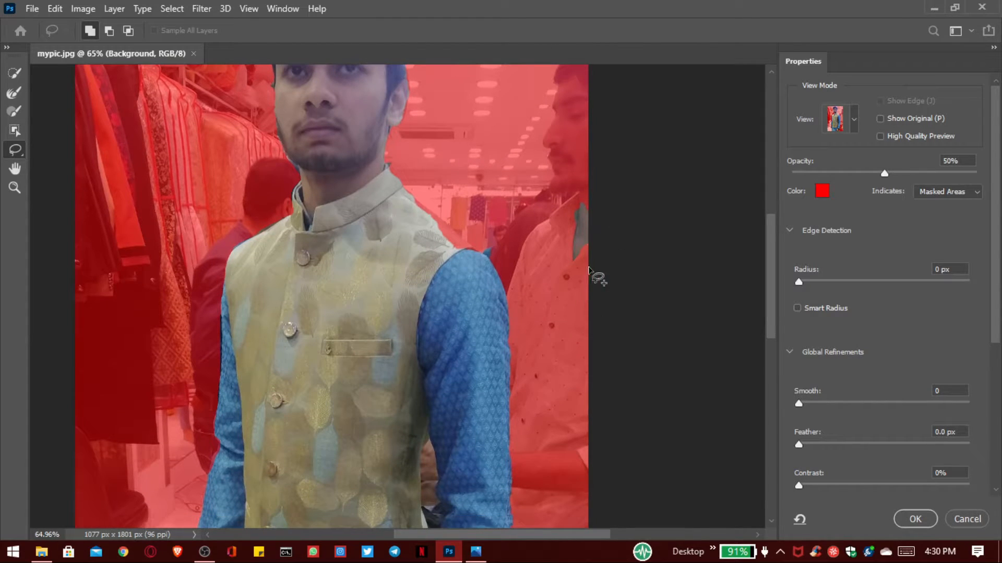
key(alt)
mouse_move(590, 268)
mouse_down()
mouse_move(550, 217)
mouse_move(563, 187)
mouse_move(587, 197)
mouse_move(599, 281)
mouse_up()
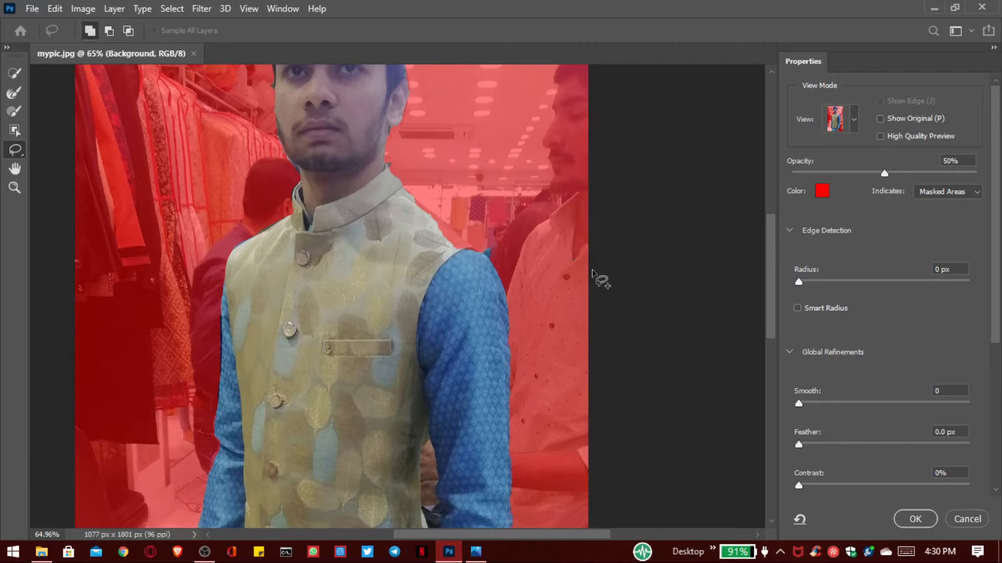
- Subtract the background gap between the vest and the blue sleeve on the photo's right side
scroll(600, 281, down, 4)
scroll(587, 279, down, 2)
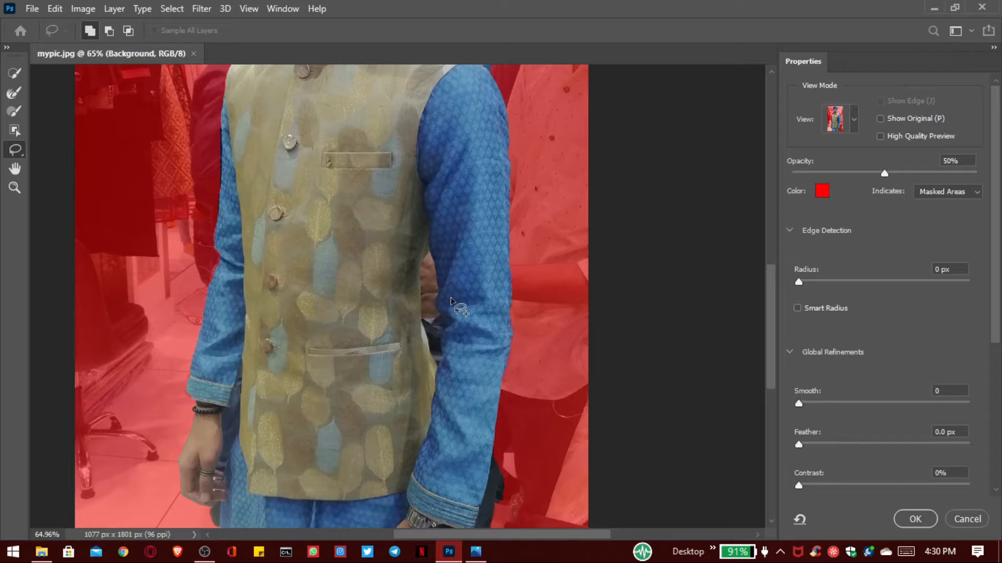
key(alt)
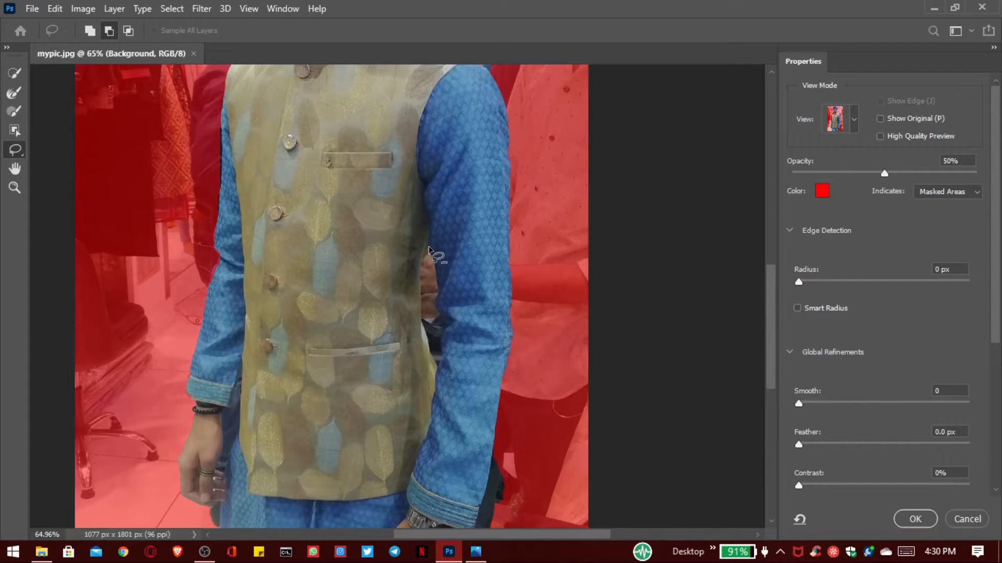
mouse_move(428, 250)
mouse_down()
mouse_move(438, 366)
mouse_move(419, 297)
mouse_move(428, 248)
mouse_up()
- Subtract the dark background areas beside the forearm, watch and hand on the photo's right side
scroll(509, 270, down, 3)
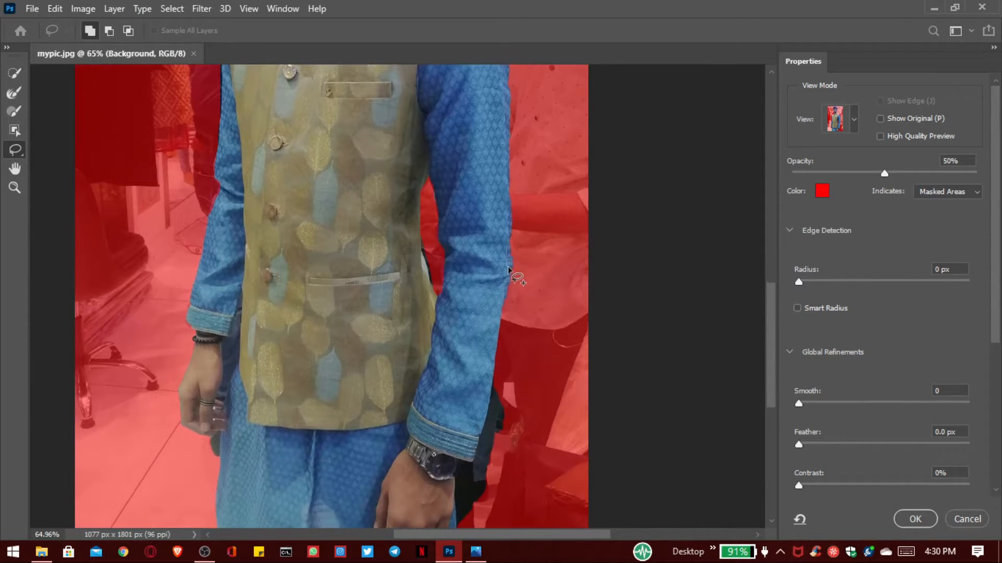
scroll(509, 270, down, 3)
key(alt)
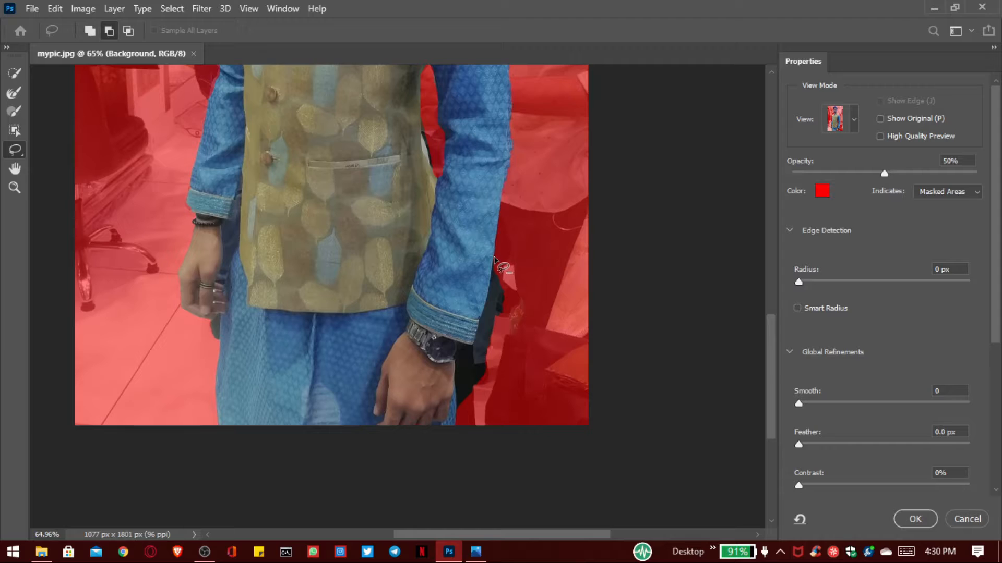
mouse_move(494, 258)
mouse_down()
mouse_move(478, 340)
mouse_move(458, 343)
mouse_up()
mouse_move(457, 346)
mouse_down()
mouse_move(465, 410)
mouse_move(490, 368)
mouse_move(494, 255)
mouse_up()
key(shift)
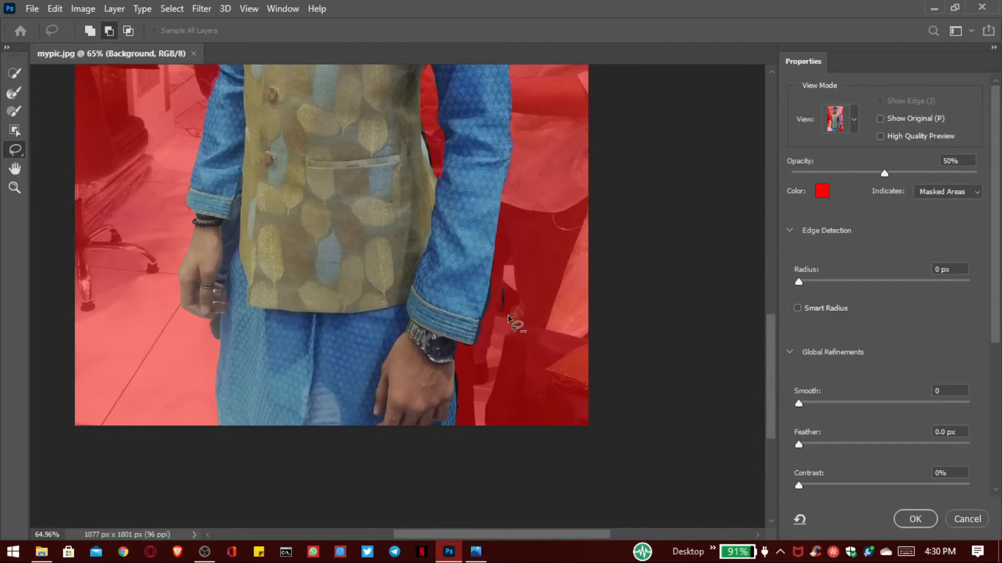
mouse_move(508, 315)
mouse_down()
mouse_move(496, 288)
mouse_move(510, 307)
mouse_up()
- Subtract the background gap between the vest and the arm and hand on the photo's left side
scroll(296, 280, up, 3)
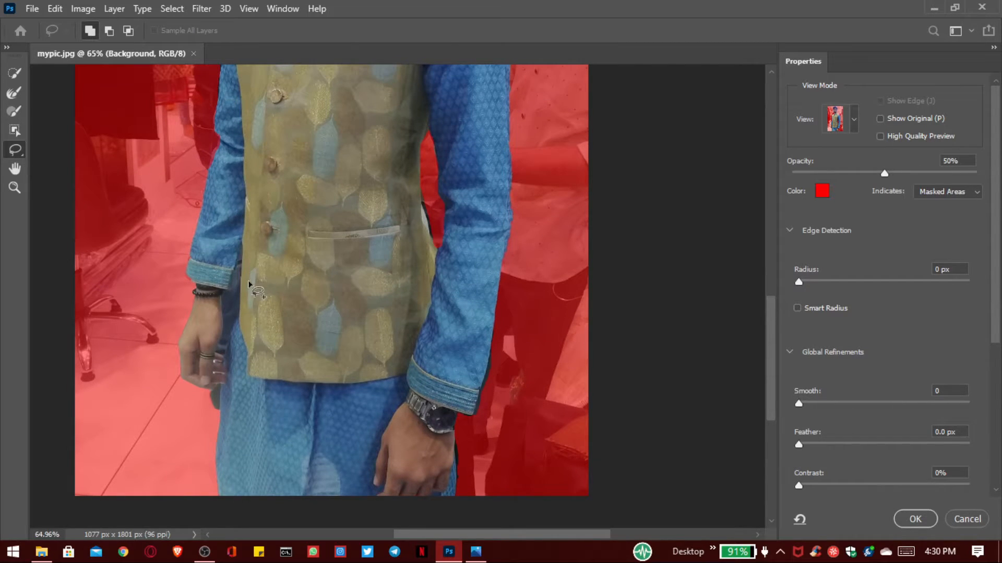
key(alt)
mouse_move(242, 247)
mouse_down()
mouse_move(238, 314)
mouse_move(219, 354)
mouse_move(241, 248)
mouse_up()
- Examine the whole masked figure for background areas still left in the selection
scroll(528, 384, up, 2)
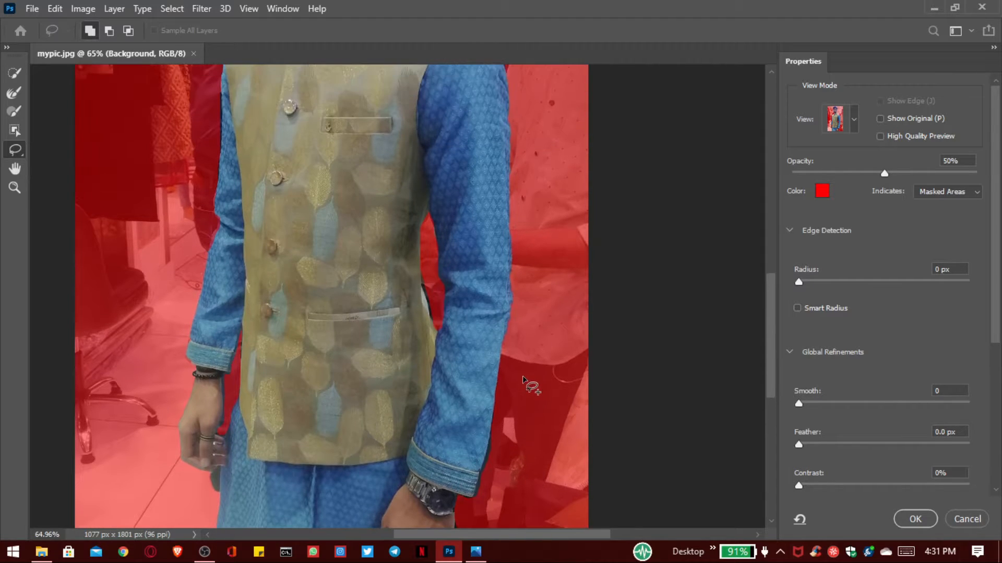
scroll(518, 375, down, 3)
scroll(518, 375, up, 4)
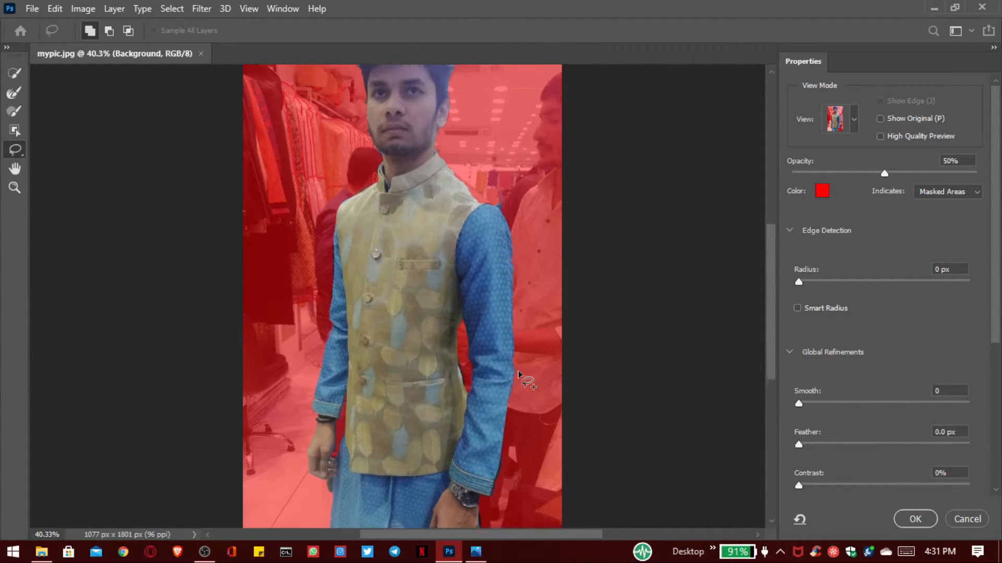
scroll(519, 373, up, 1)
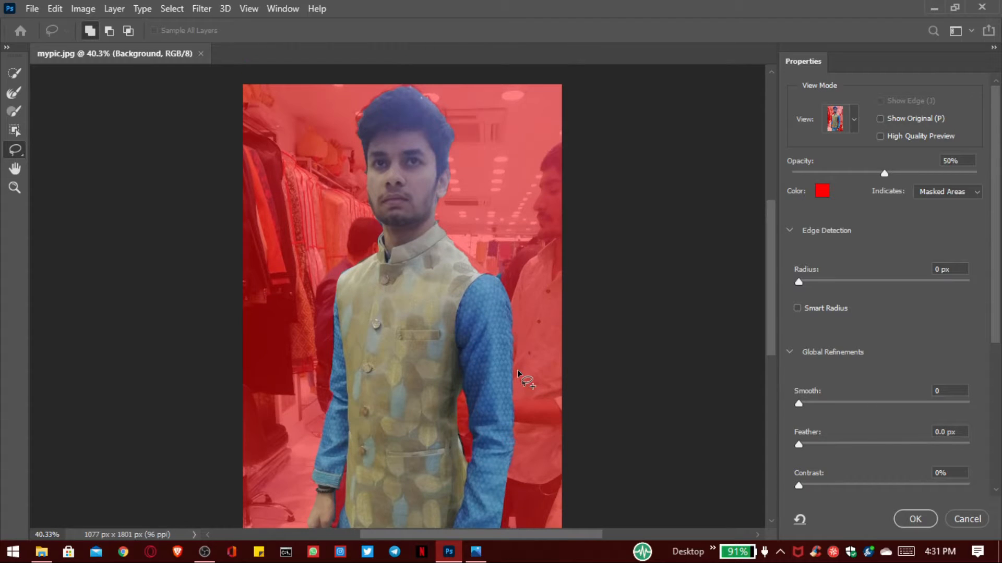
scroll(517, 370, down, 2)
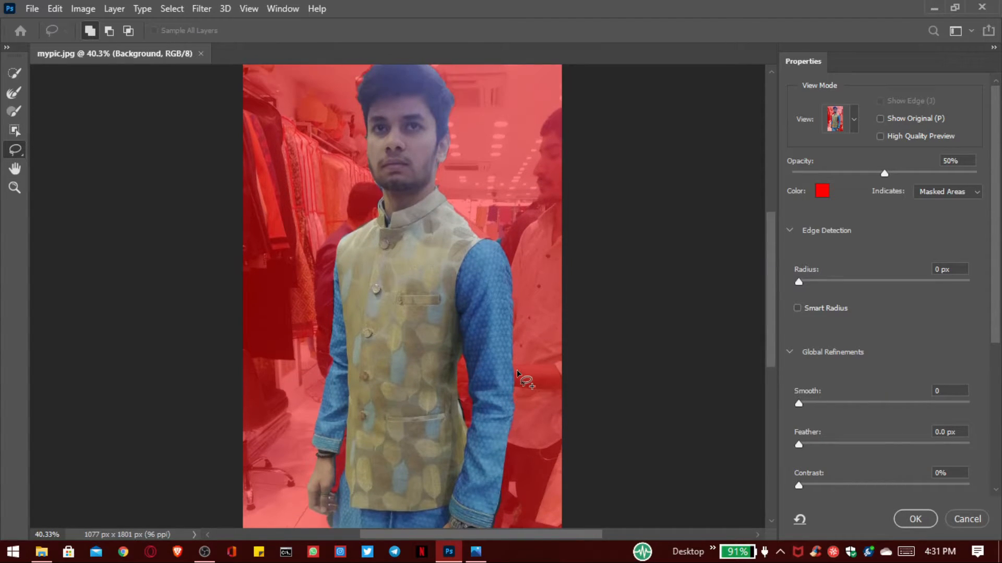
scroll(517, 371, down, 2)
scroll(516, 369, up, 1)
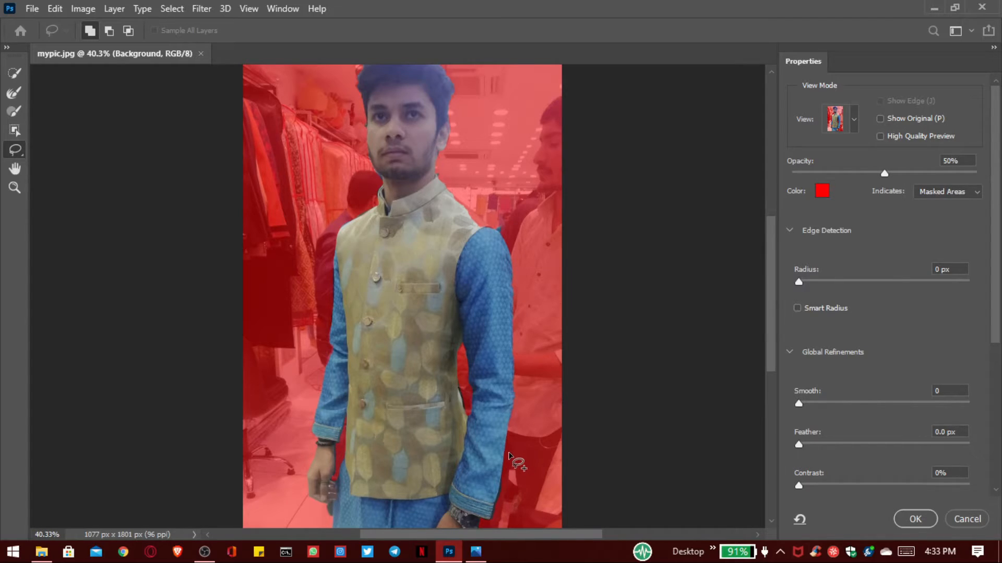
scroll(509, 456, up, 1)
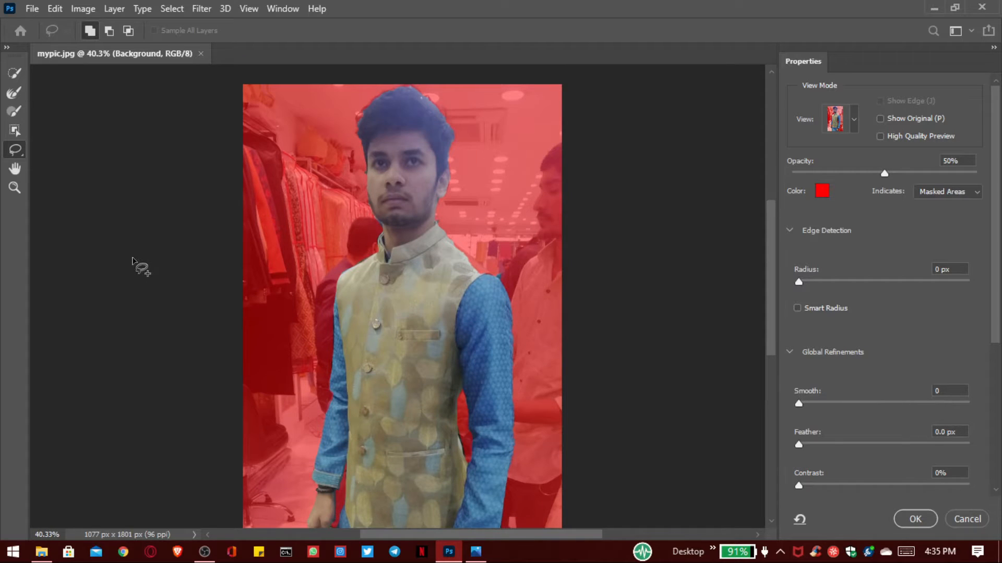
- Refine the man's outline at the neck and shoulder using the Refine Edge Brush at 30 px
click(14, 94)
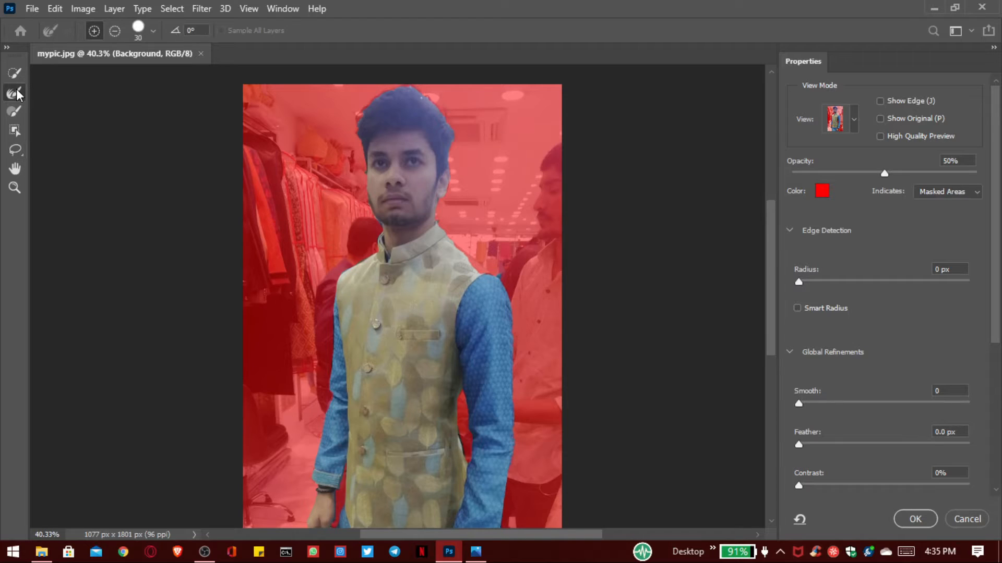
click(153, 31)
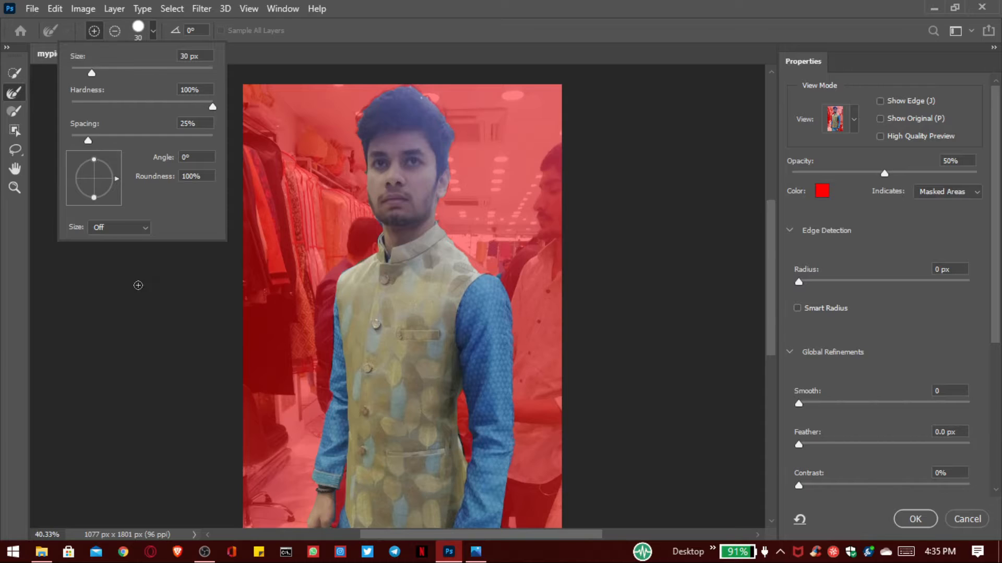
click(153, 334)
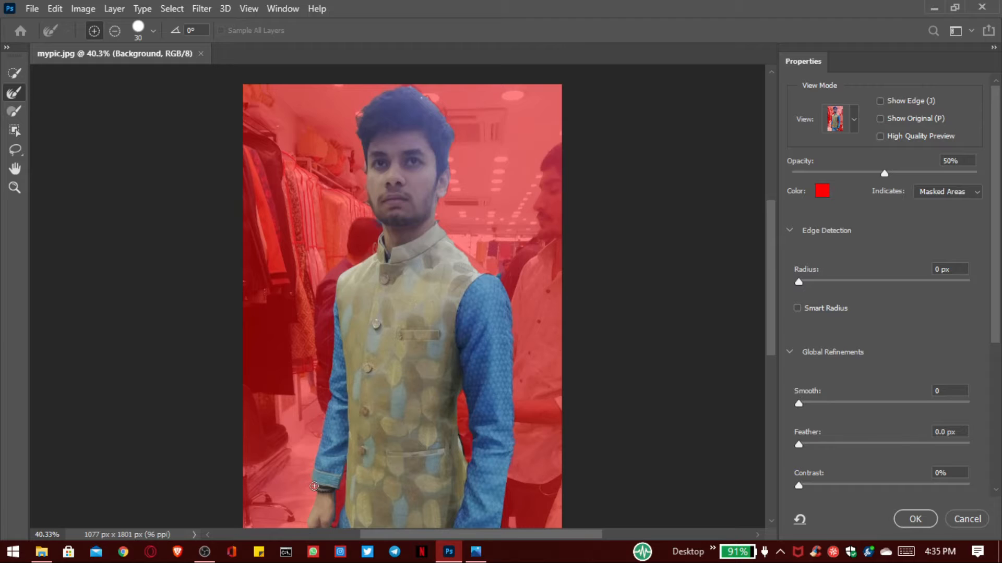
scroll(307, 528, down, 2)
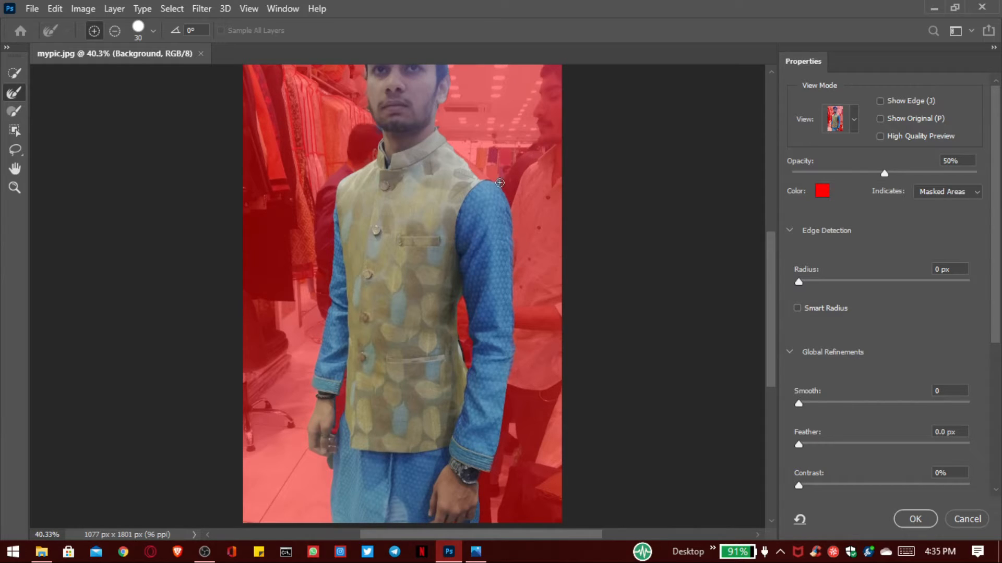
drag(450, 147, 437, 129)
scroll(451, 133, up, 3)
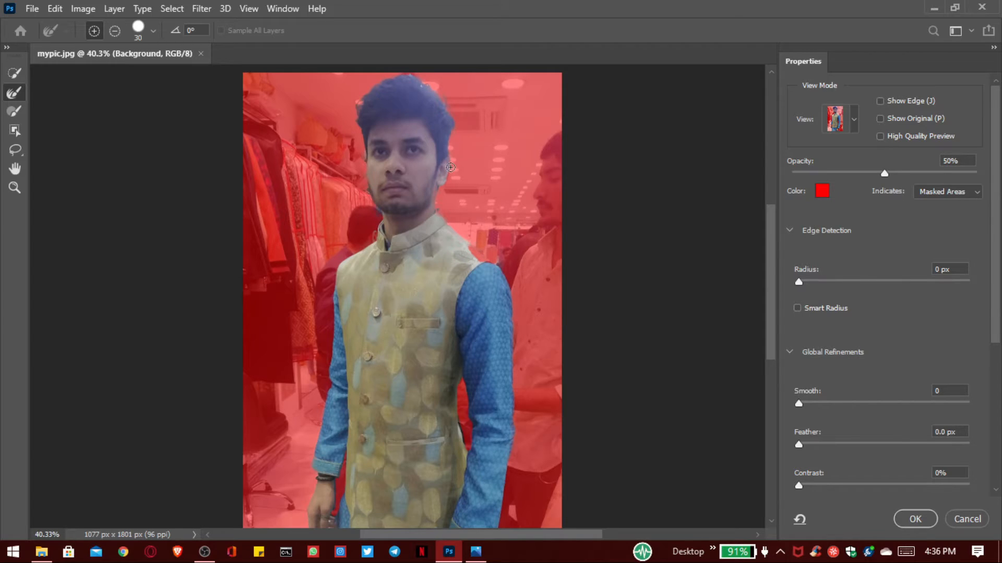
scroll(480, 246, down, 2)
scroll(555, 268, down, 1)
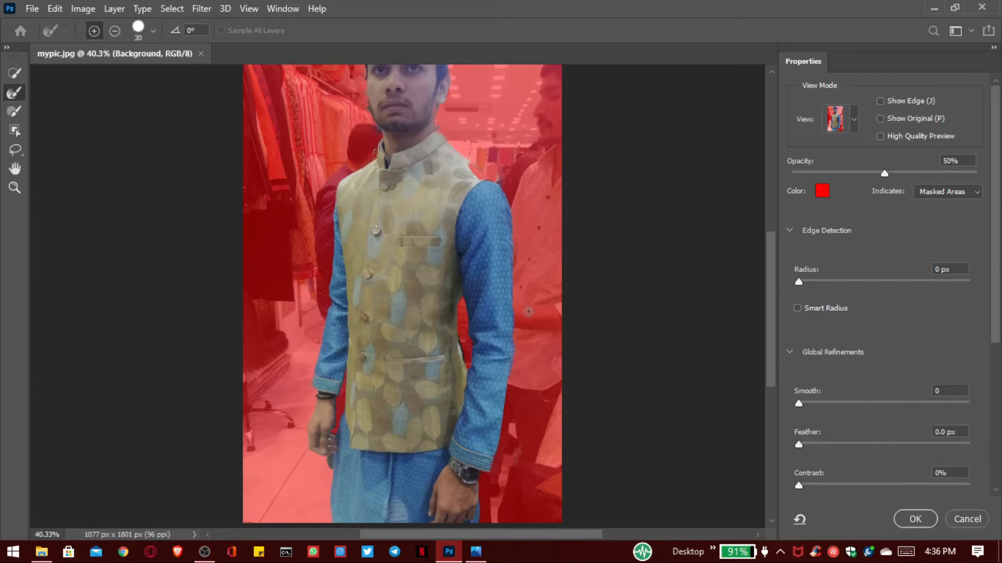
scroll(660, 372, down, 4)
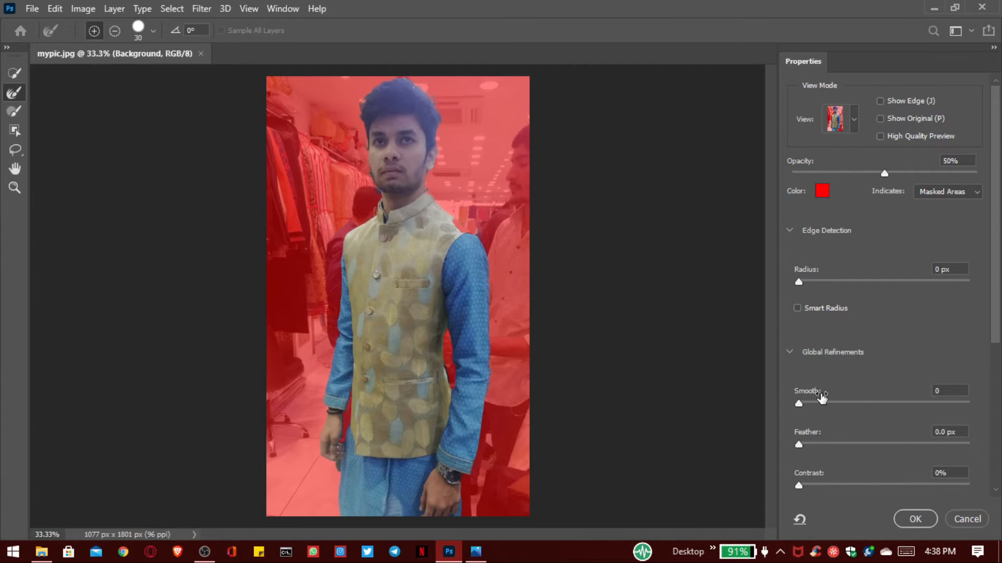
- Output the refined selection to a new layer and apply Select and Mask
scroll(876, 228, down, 2)
scroll(876, 230, down, 3)
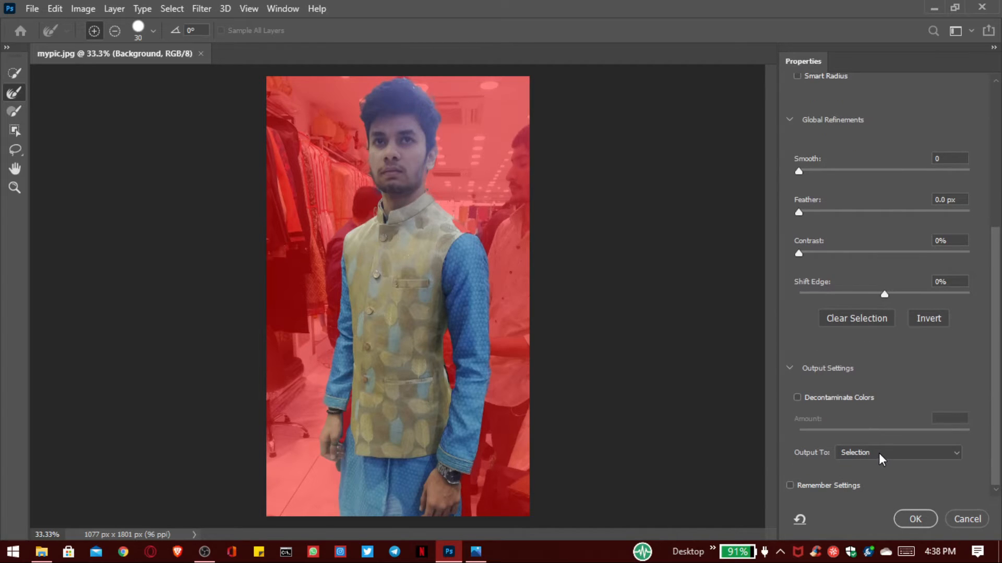
click(879, 453)
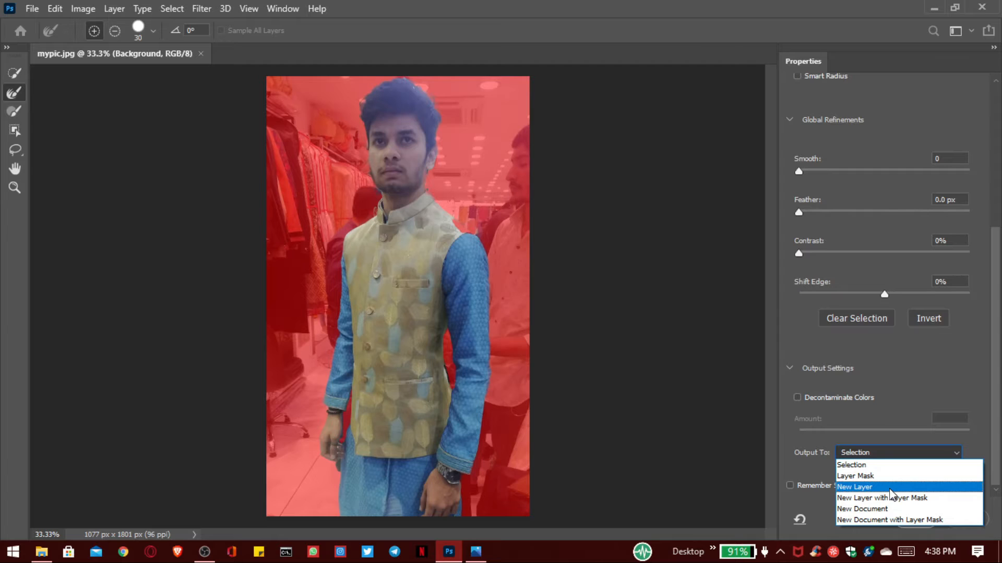
click(888, 488)
click(915, 519)
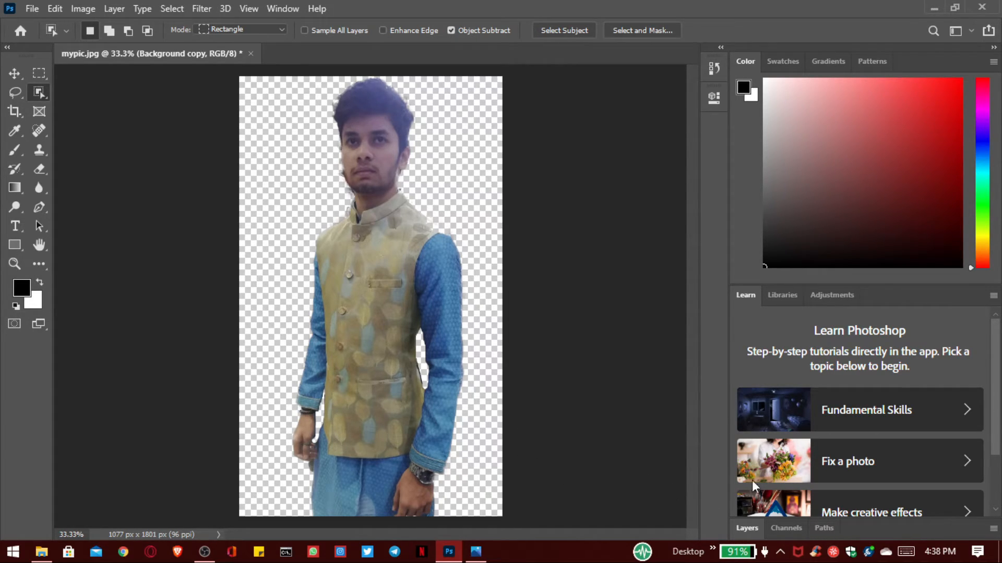
- Show the document's layers and make the cut-out layer active
click(787, 528)
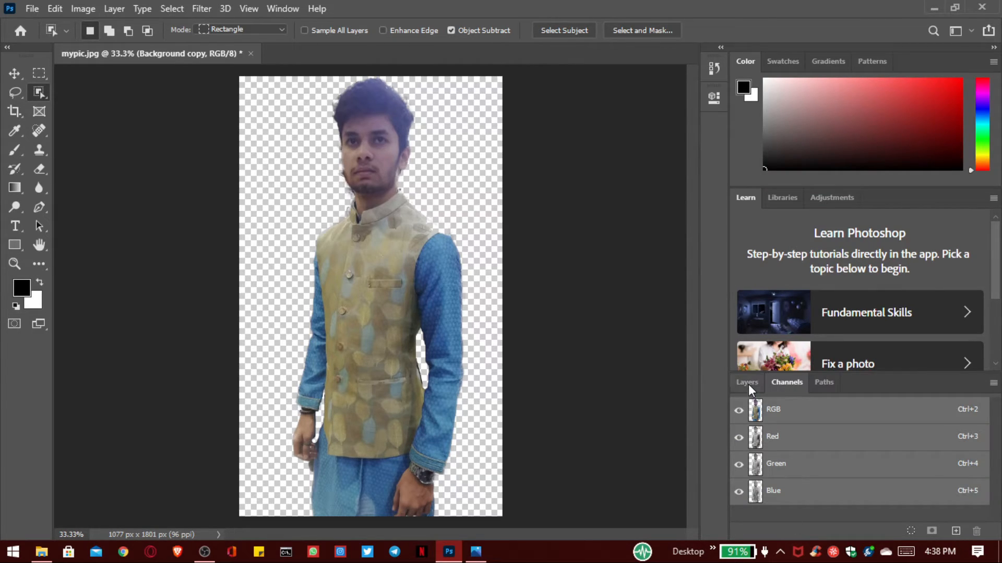
click(748, 385)
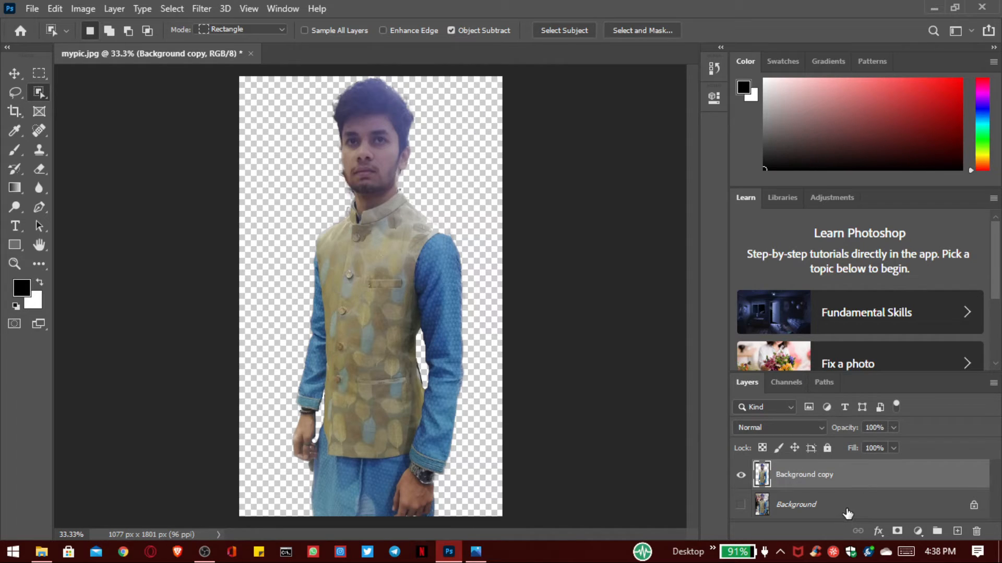
click(847, 514)
click(846, 485)
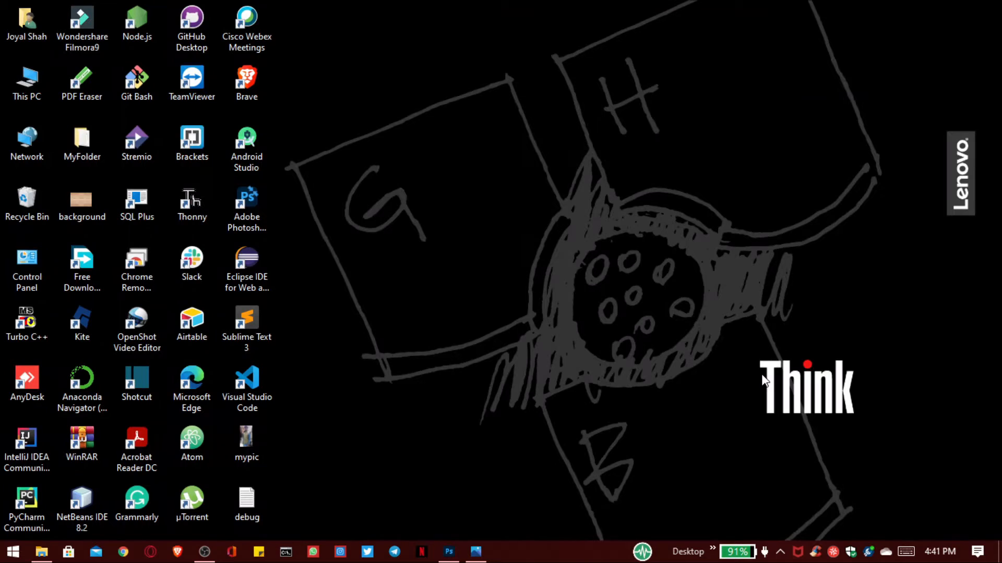
- Switch to Photos to view the wood texture background.jpg, close it and return to Photoshop
click(476, 551)
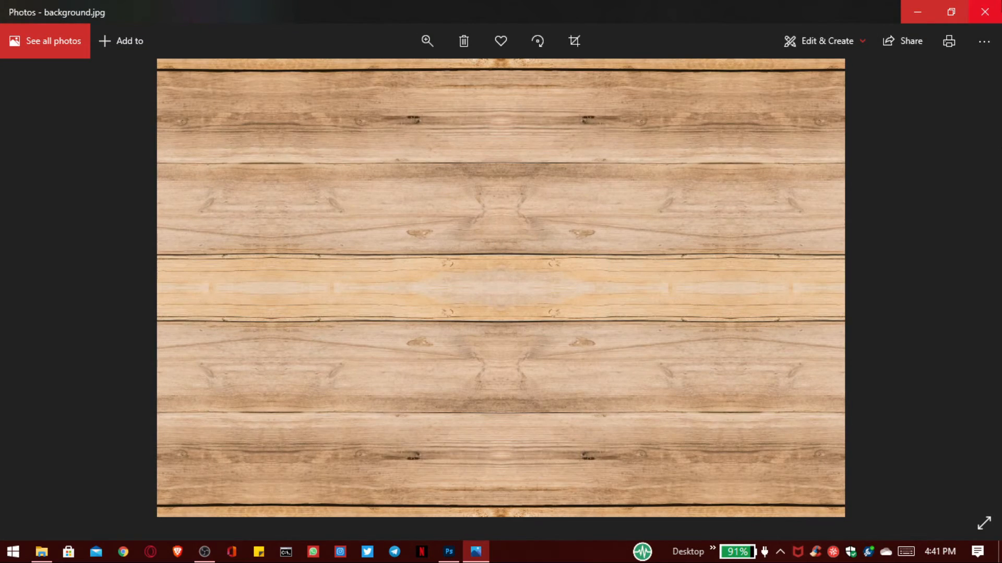
click(1000, 6)
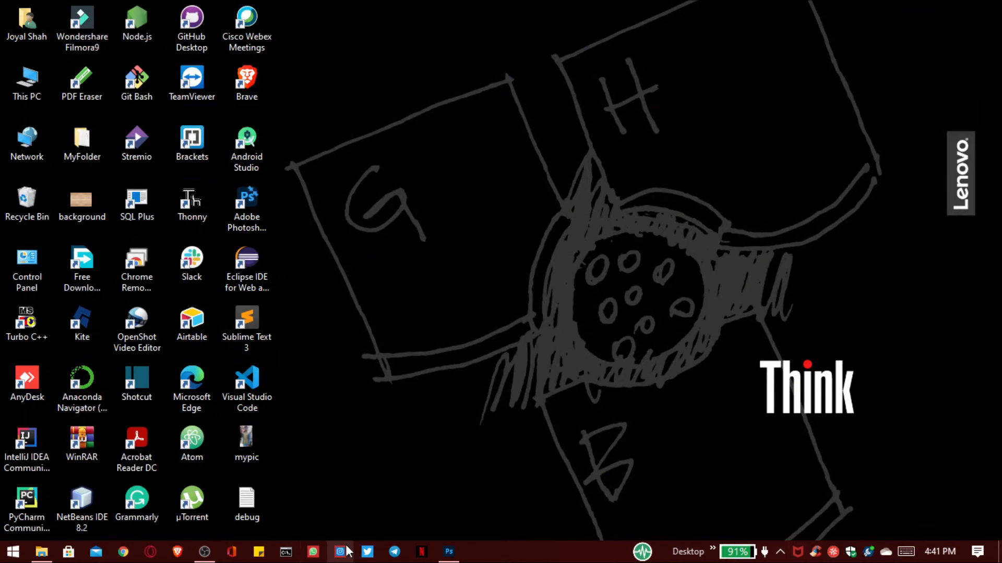
click(446, 557)
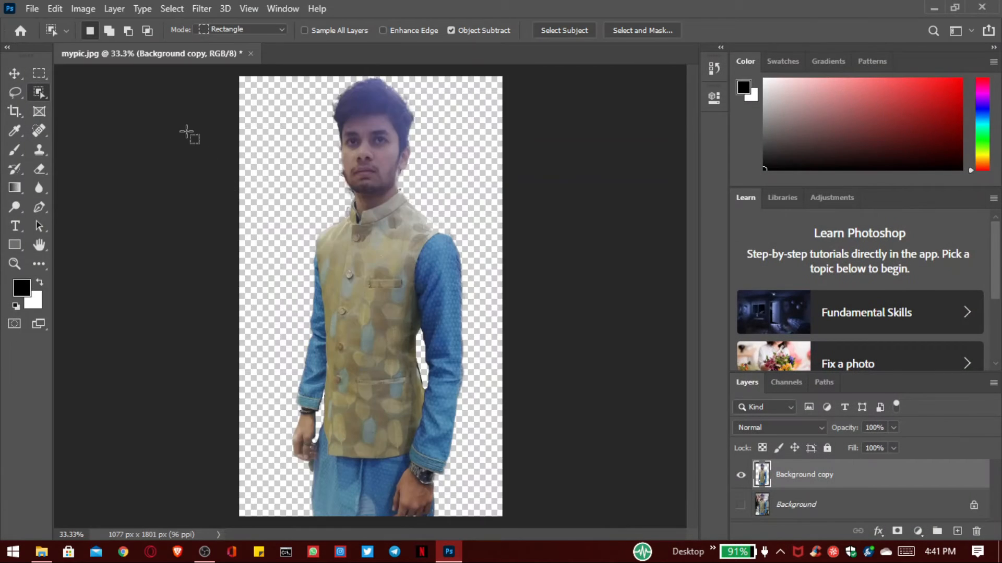
- Place the background image from the Desktop folder as an embedded object in the document
click(36, 7)
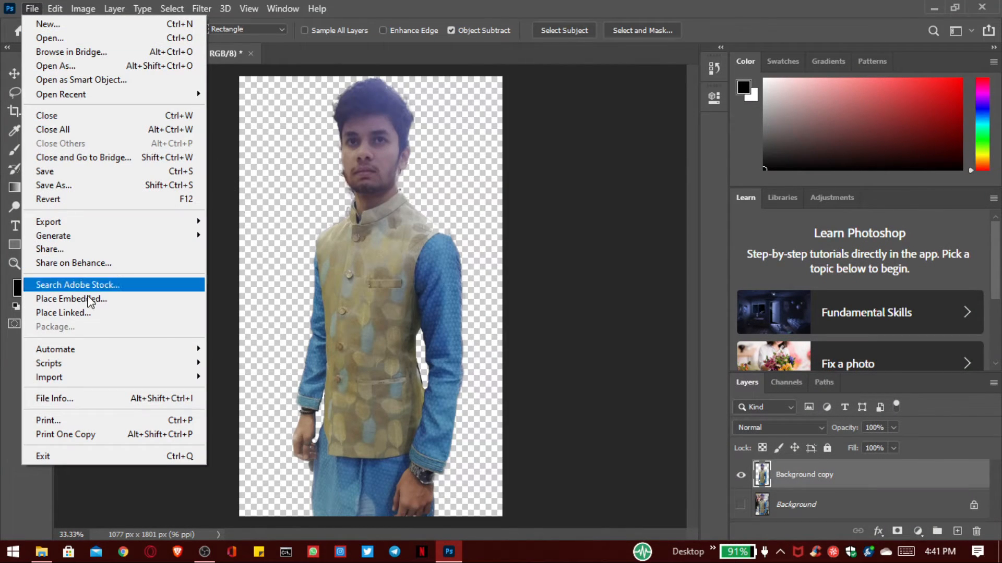
click(137, 302)
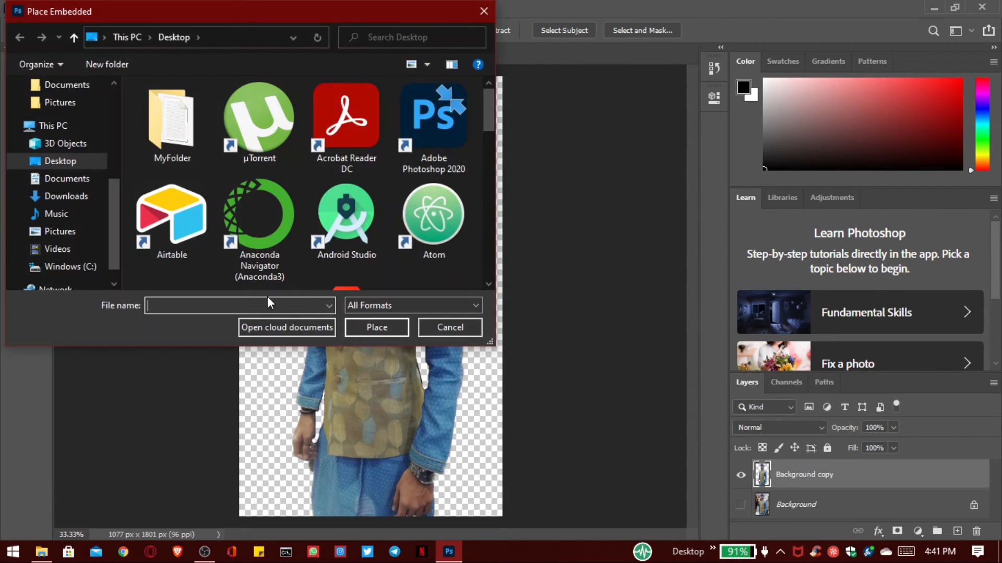
scroll(296, 246, down, 3)
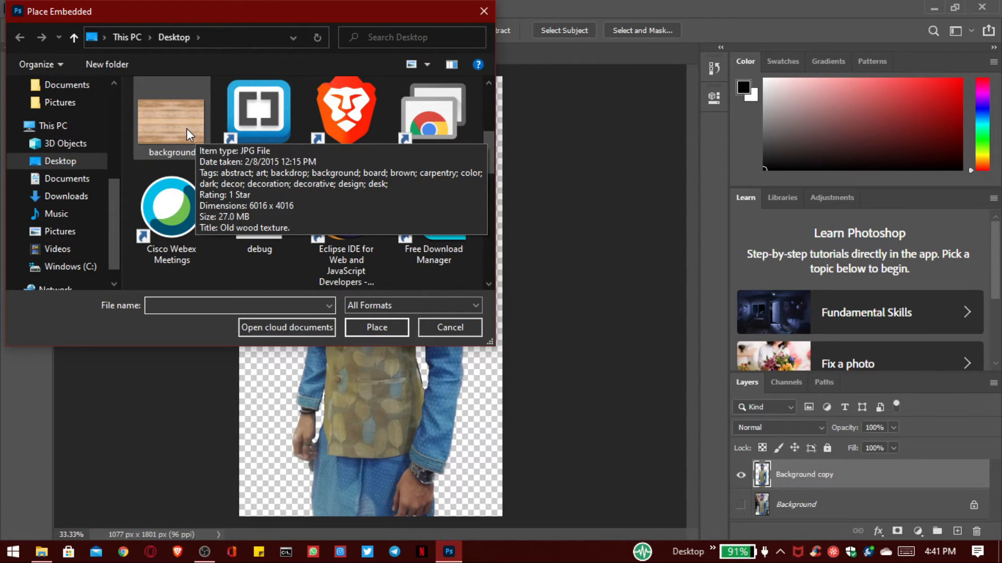
click(187, 128)
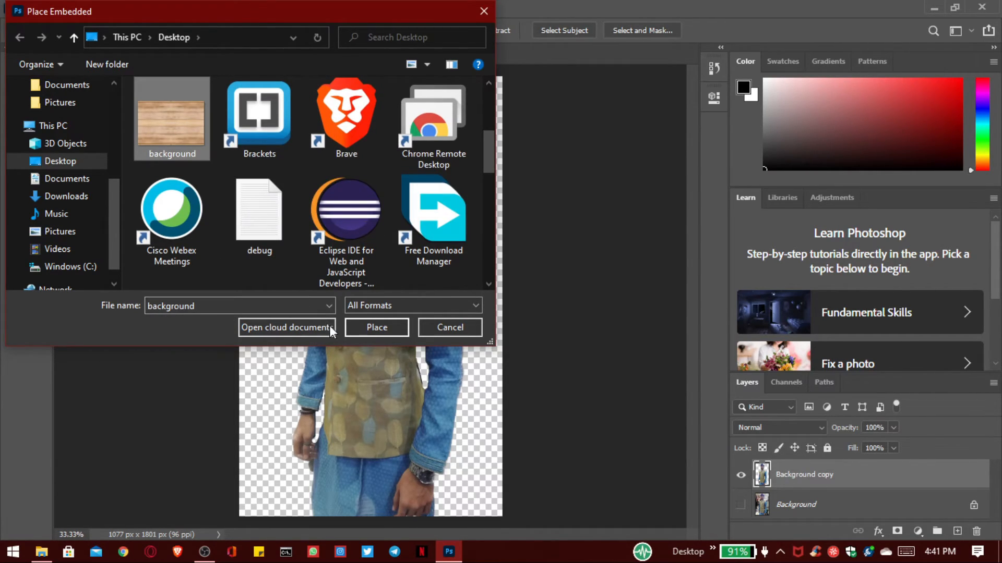
click(377, 327)
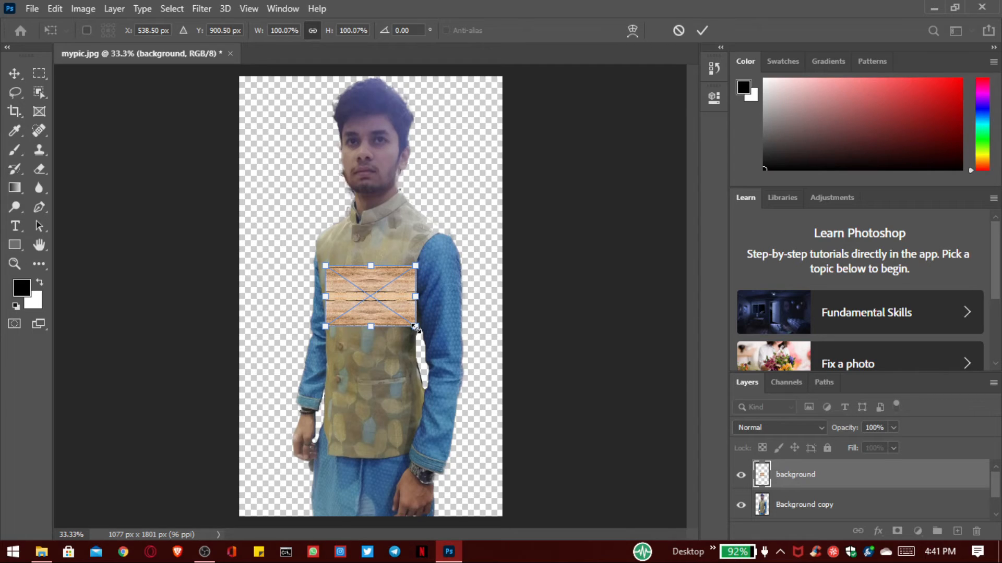
- Scale the placed wood image to about 734% to cover the whole canvas, and move its layer directly below the cut-out layer
drag(415, 327, 503, 397)
drag(325, 386, 239, 443)
drag(373, 443, 372, 522)
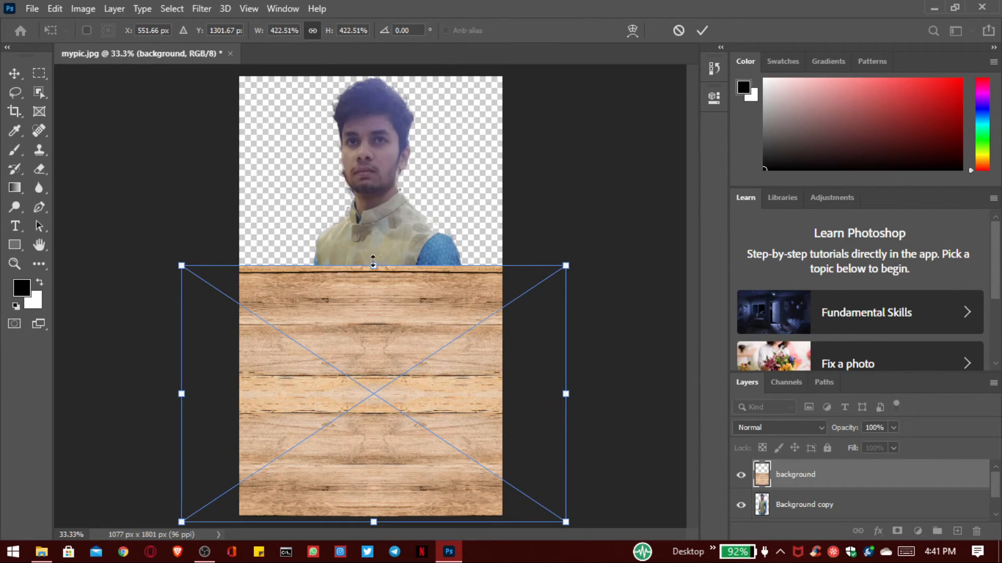
drag(374, 265, 364, 92)
drag(363, 78, 365, 78)
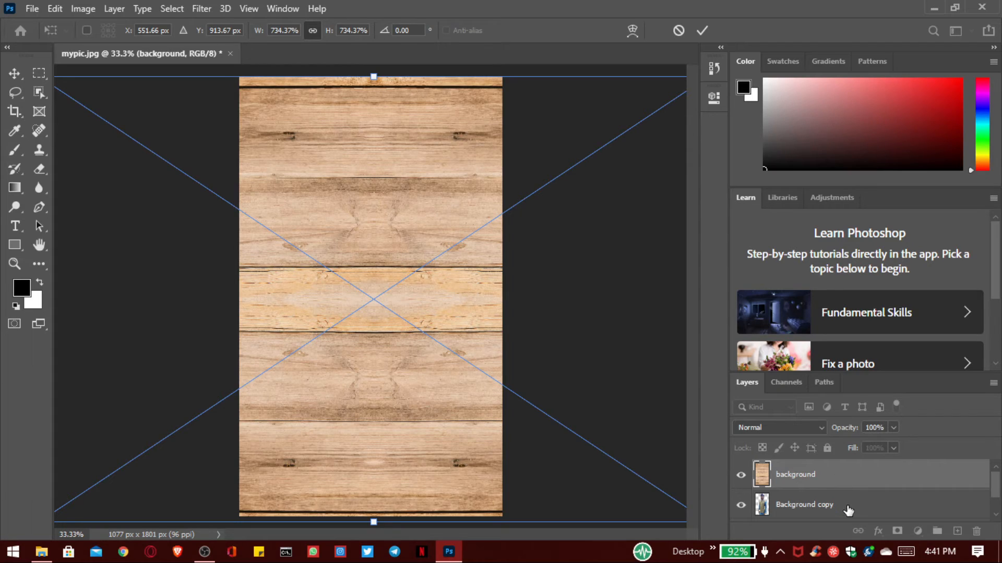
drag(844, 476, 846, 510)
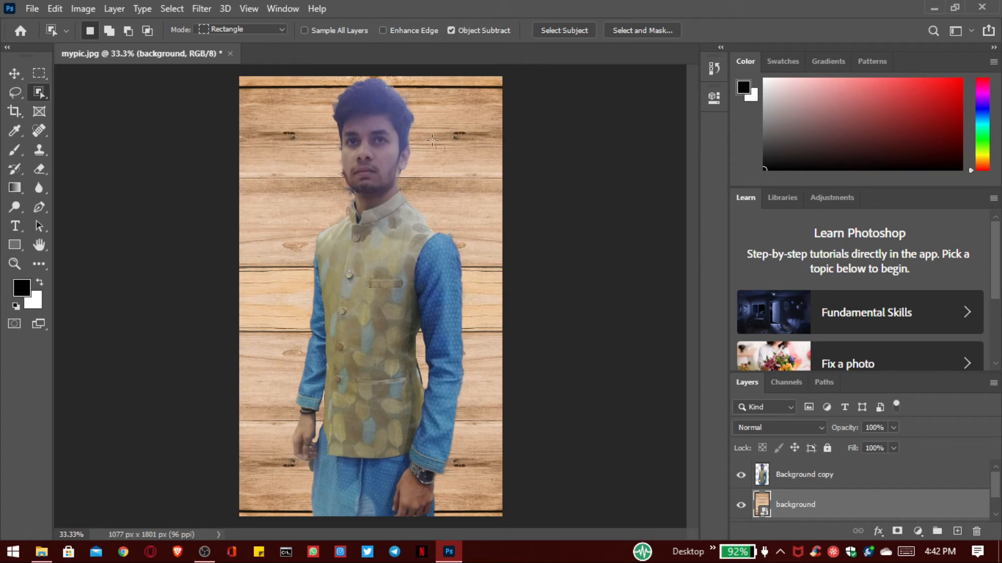
- Save the composite on the computer's Desktop as a JPEG named mypic1
click(33, 9)
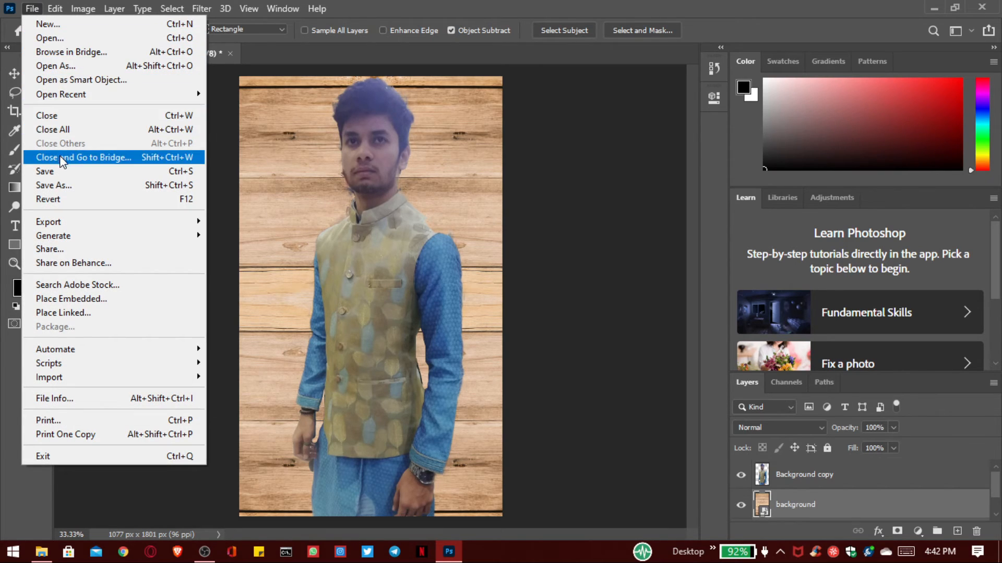
click(72, 185)
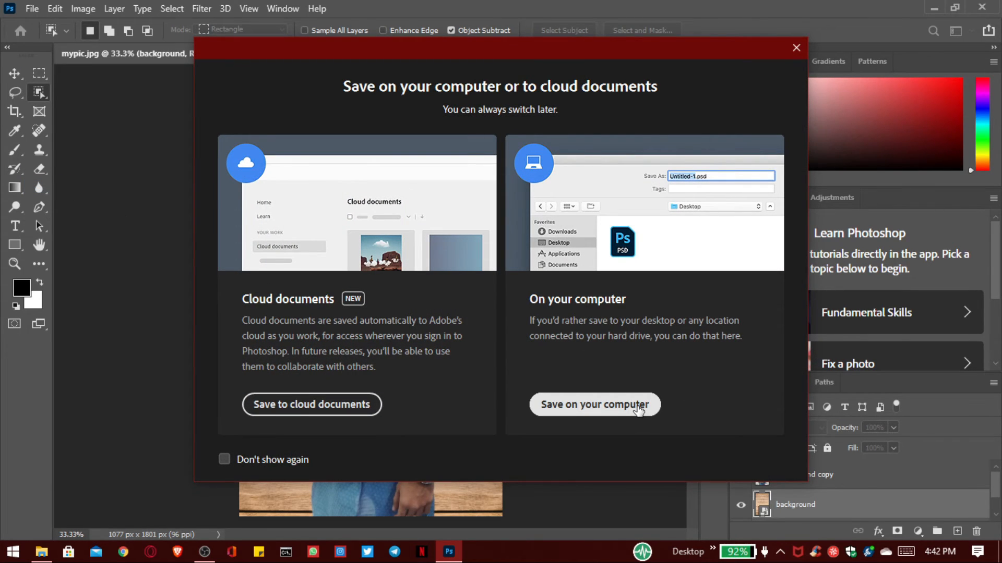
click(637, 406)
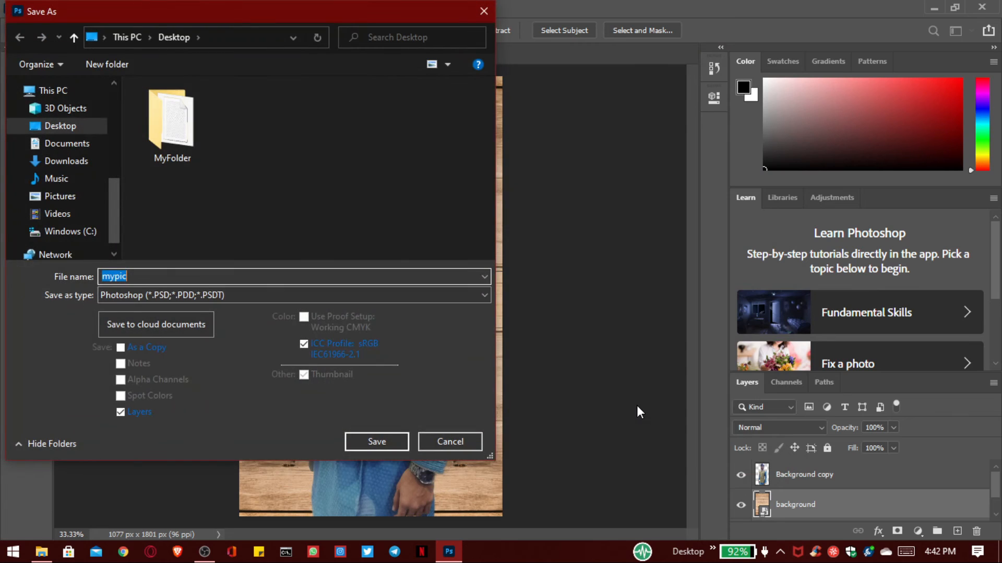
click(311, 294)
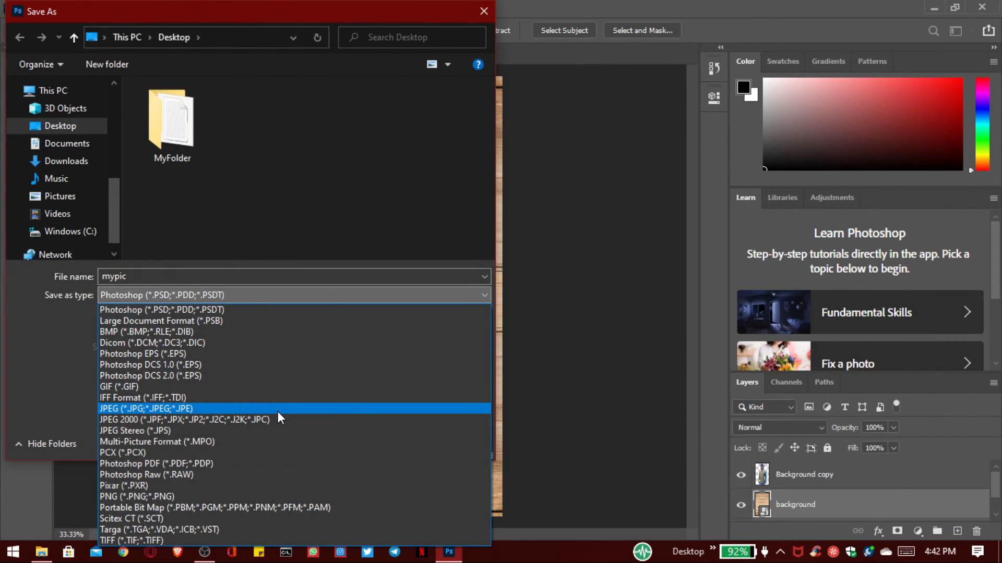
click(278, 412)
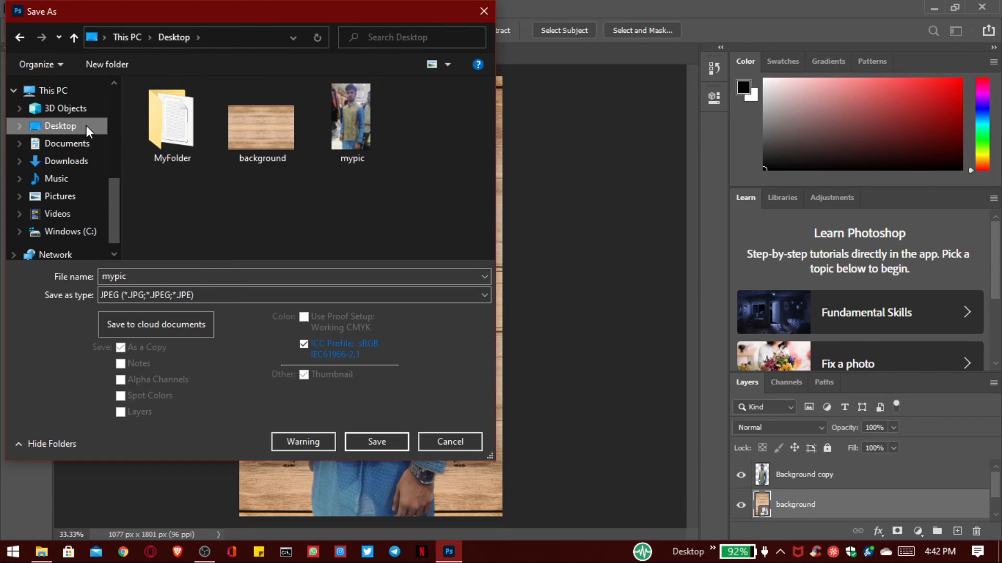
click(149, 277)
click(149, 277)
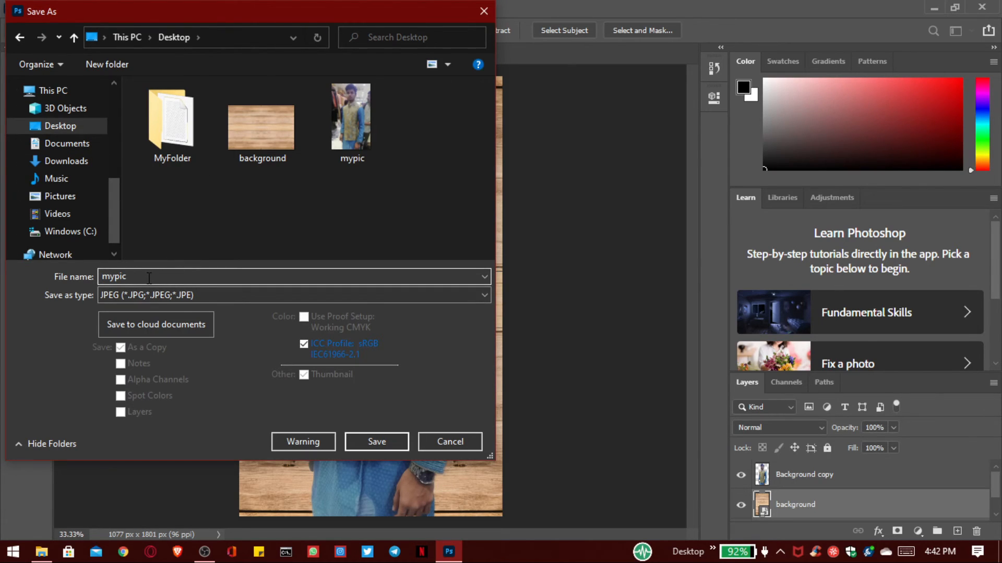
text(1)
click(386, 440)
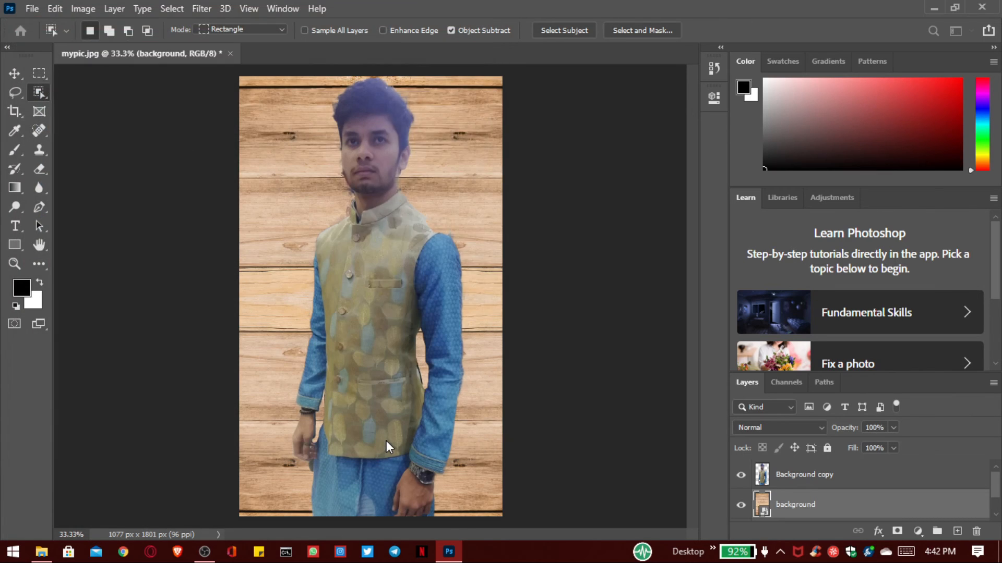
click(597, 120)
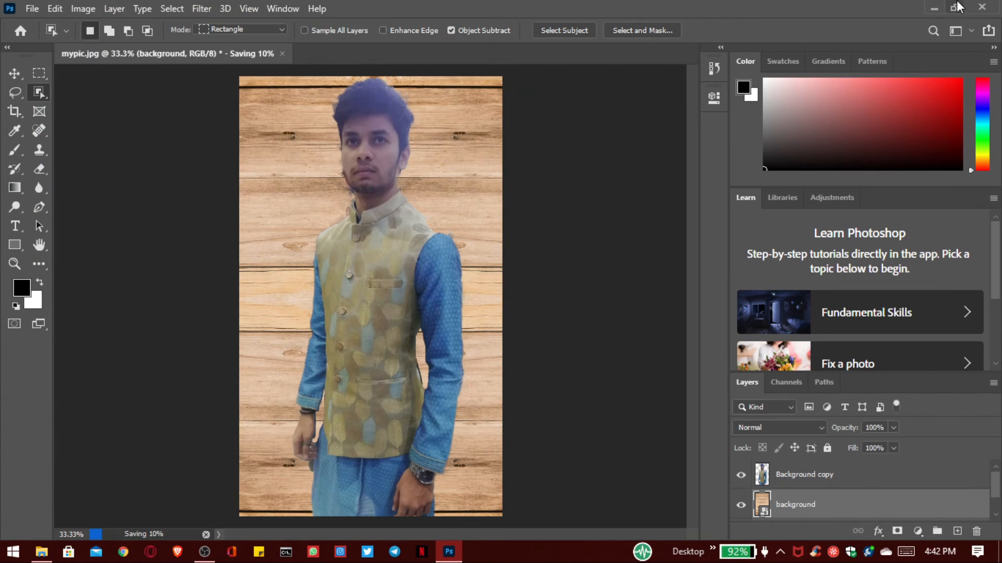
- Minimize Photoshop and view the saved mypic1 image from the desktop in Photos, then minimize the viewer
click(934, 8)
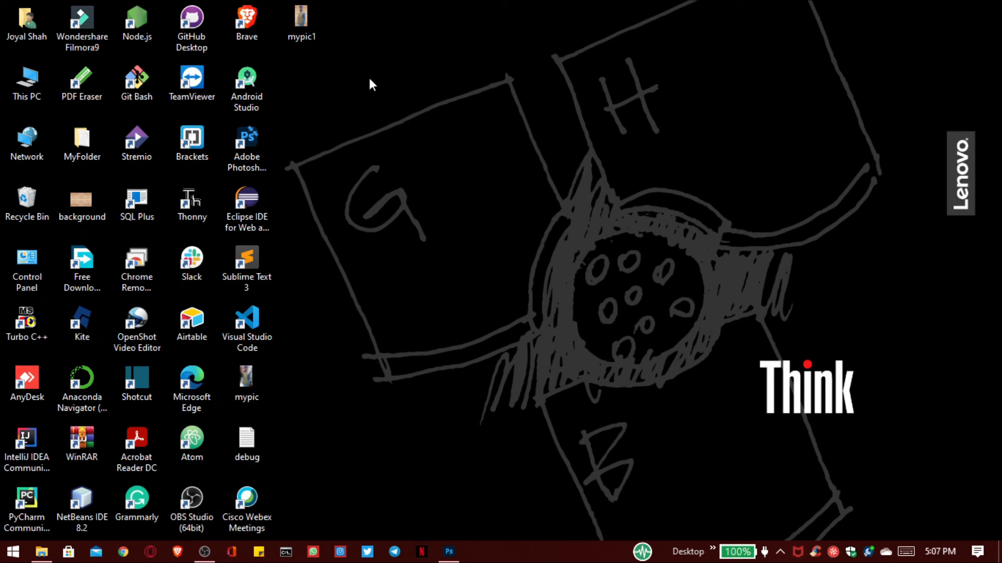
double_click(308, 18)
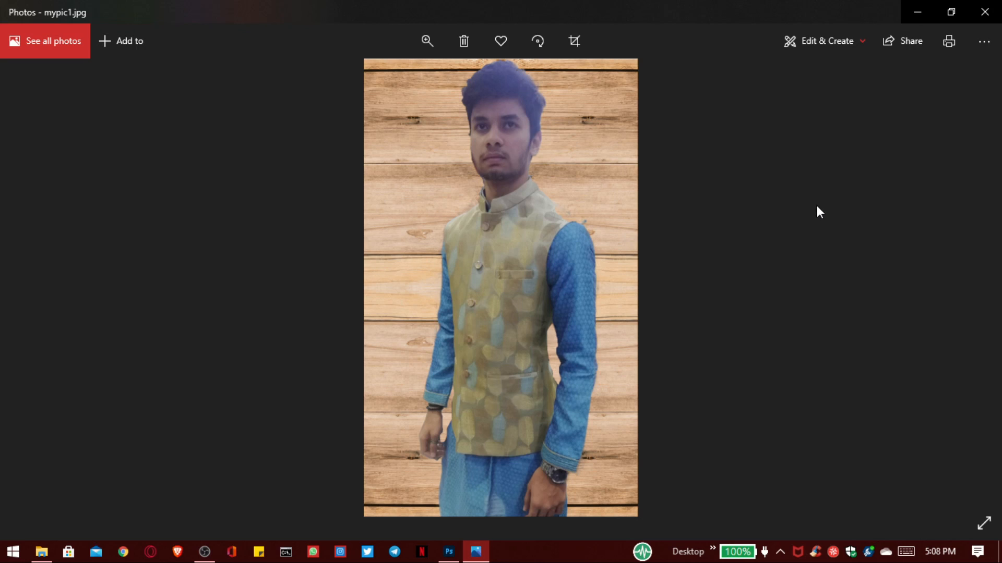
click(920, 7)
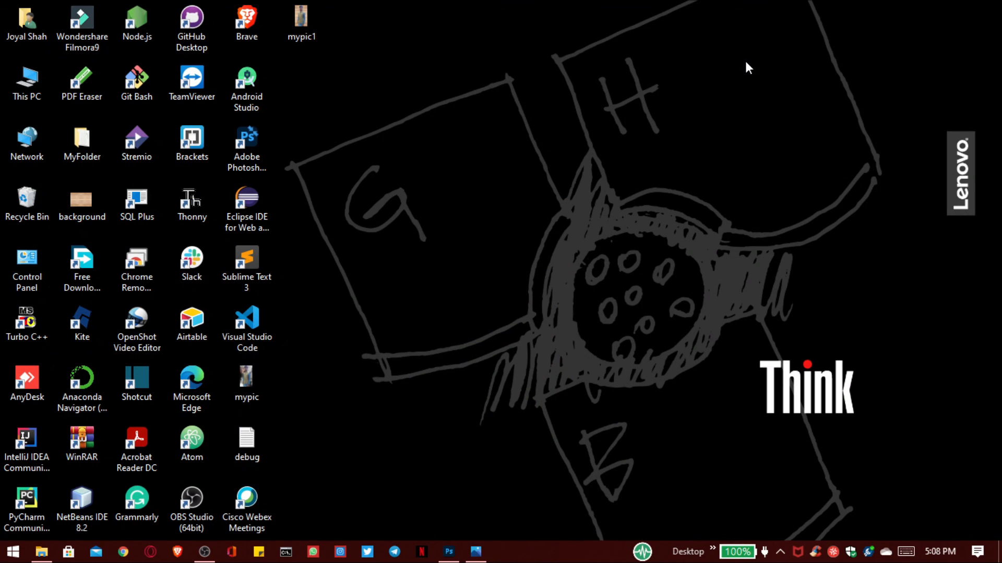